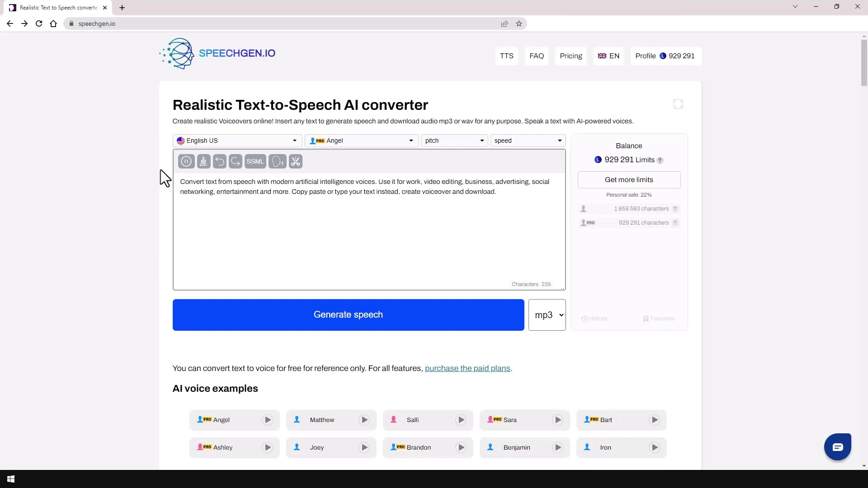
# Step: Replace the sample paragraph with 'Convert my text' and generate a speech clip
pyautogui.click(513, 204)
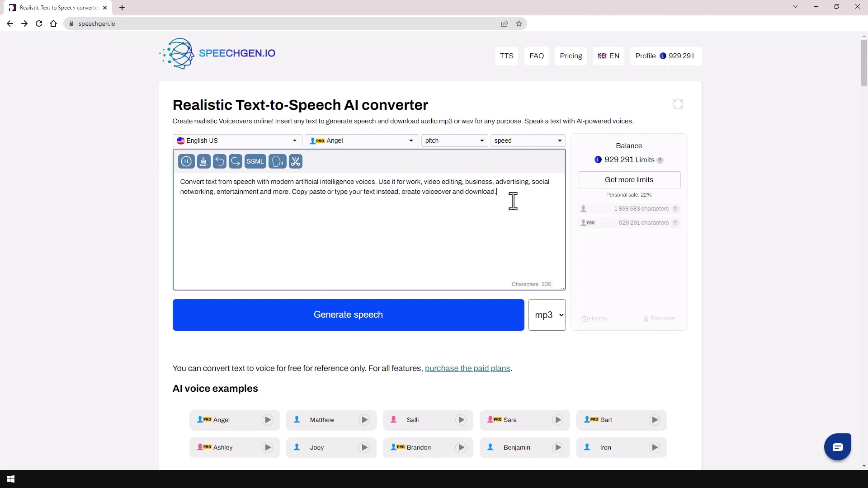
pyautogui.hotkey('ctrl', 'a')
pyautogui.press('BackSpace')
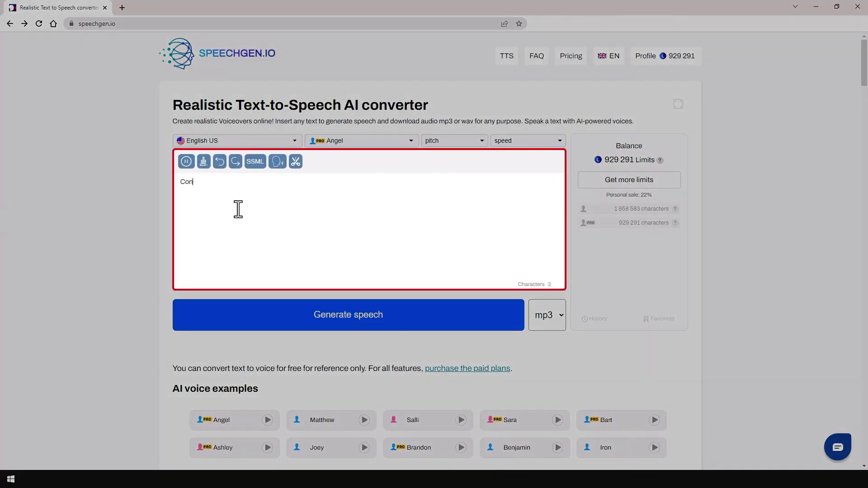
pyautogui.write('Convert my text')
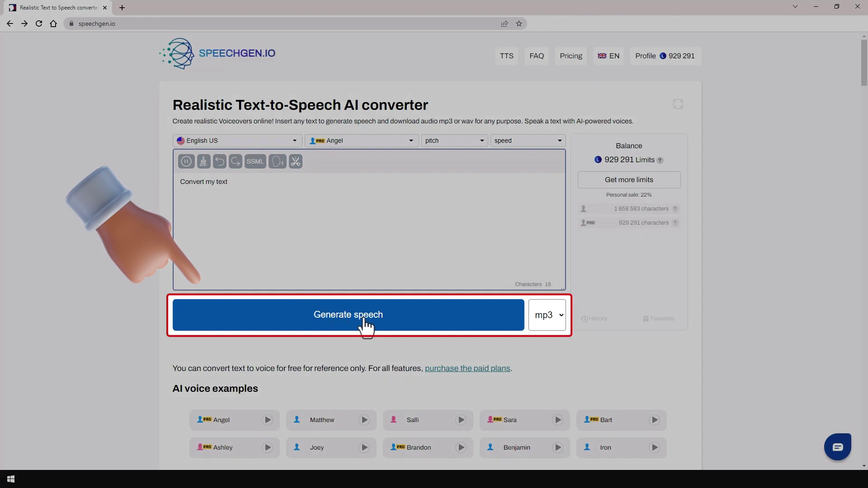
pyautogui.click(364, 322)
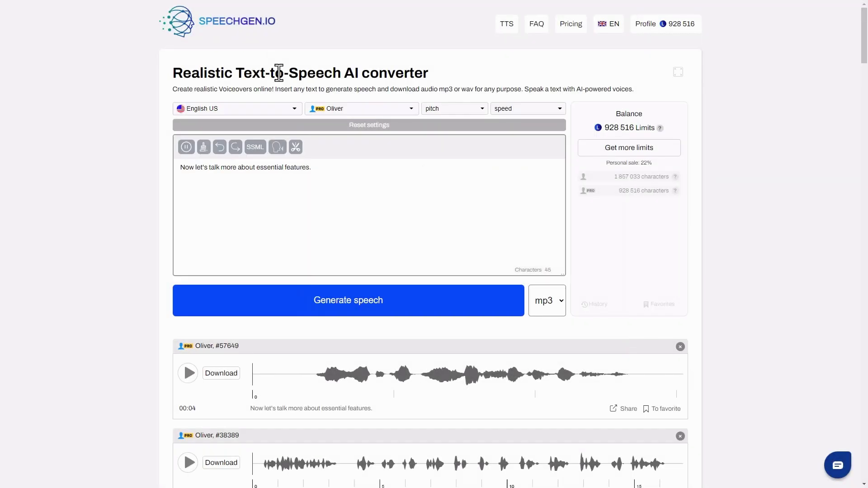
# Step: Preview the Christopher, Brandon and Elizabeth voices, then choose Brandon
pyautogui.click(357, 110)
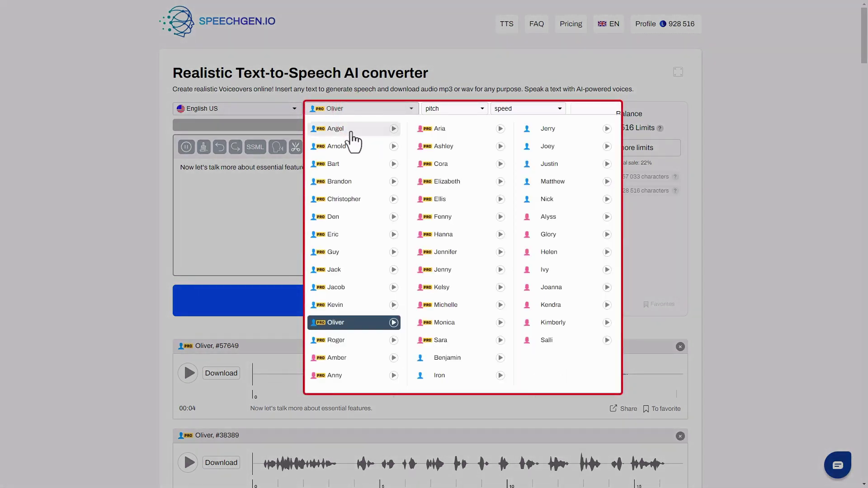
pyautogui.click(394, 201)
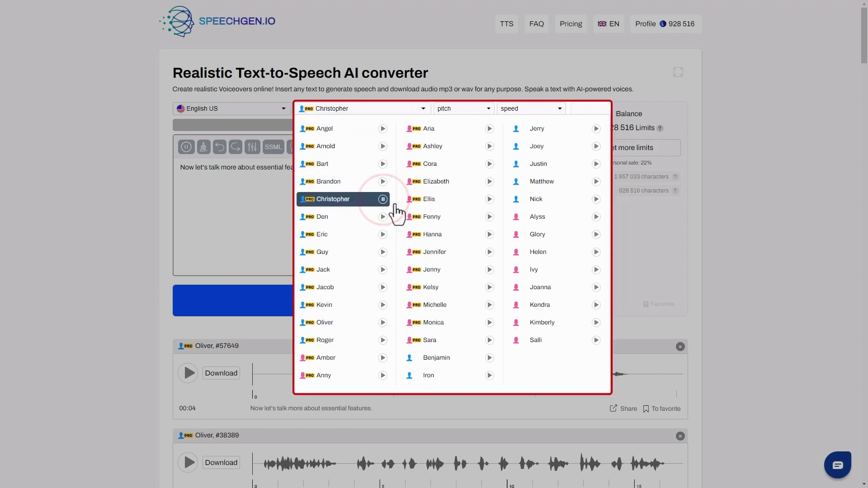
pyautogui.click(386, 181)
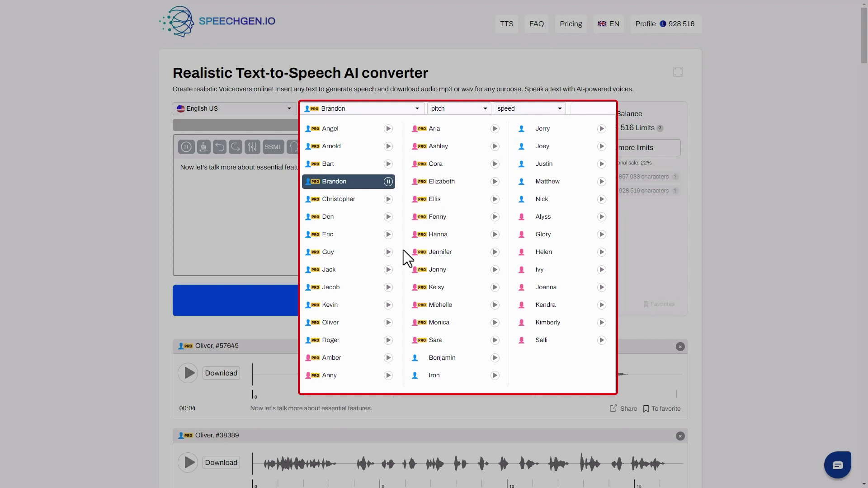
pyautogui.click(495, 181)
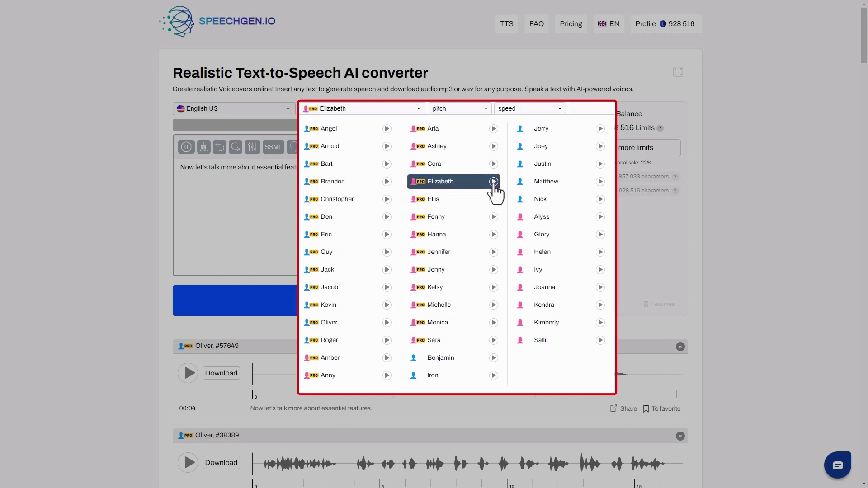
pyautogui.click(342, 183)
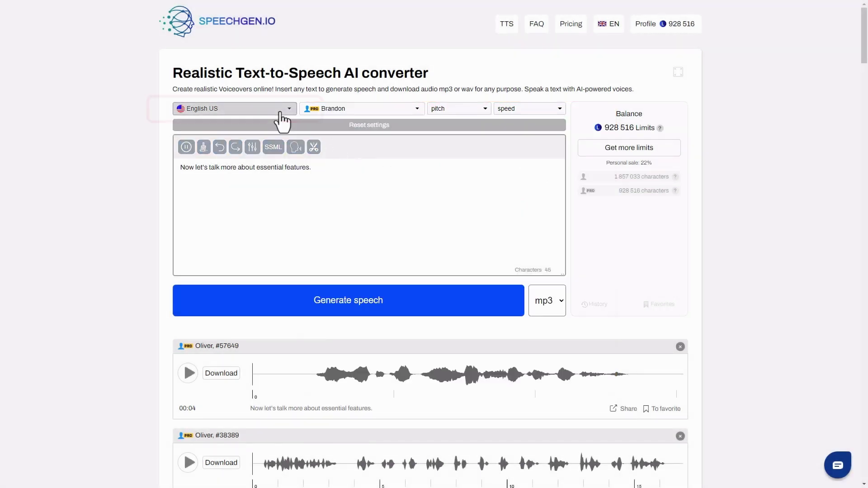
# Step: Switch the language to English GB, preview Danny, choose him and select the existing text
pyautogui.click(280, 113)
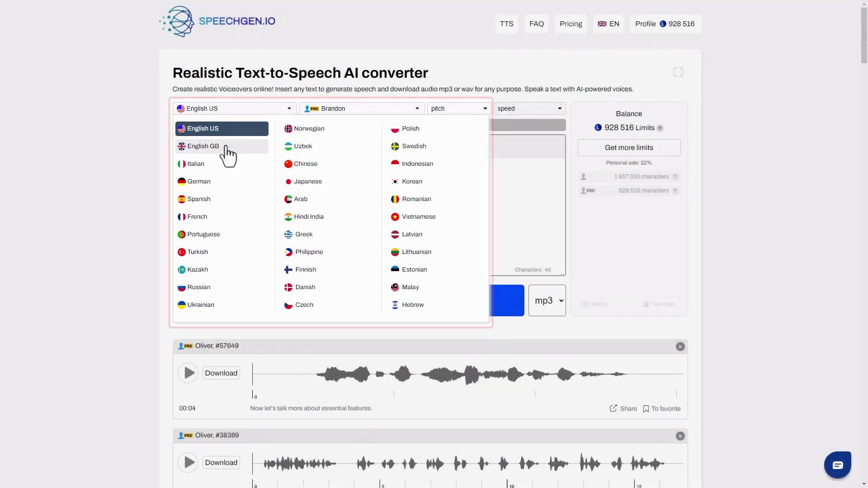
pyautogui.click(225, 147)
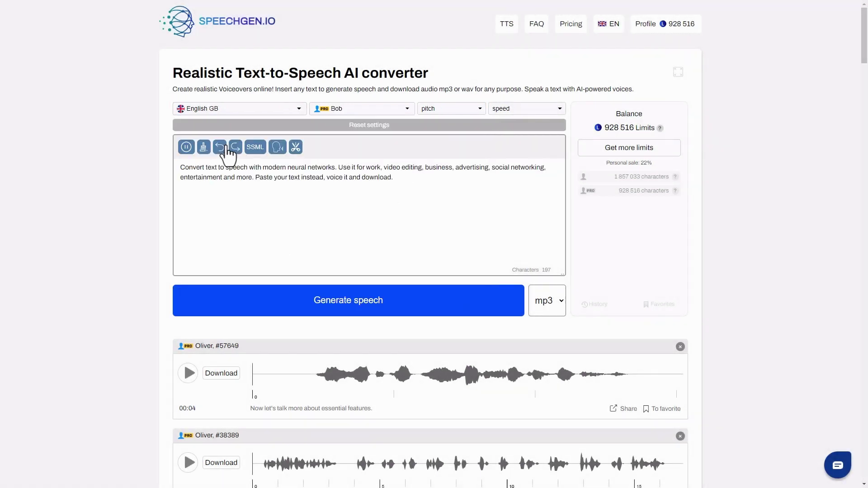
pyautogui.click(364, 110)
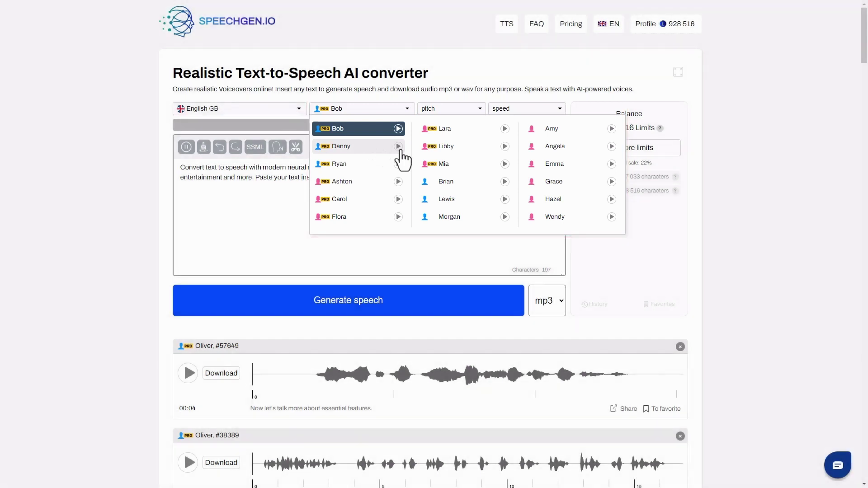
pyautogui.click(398, 147)
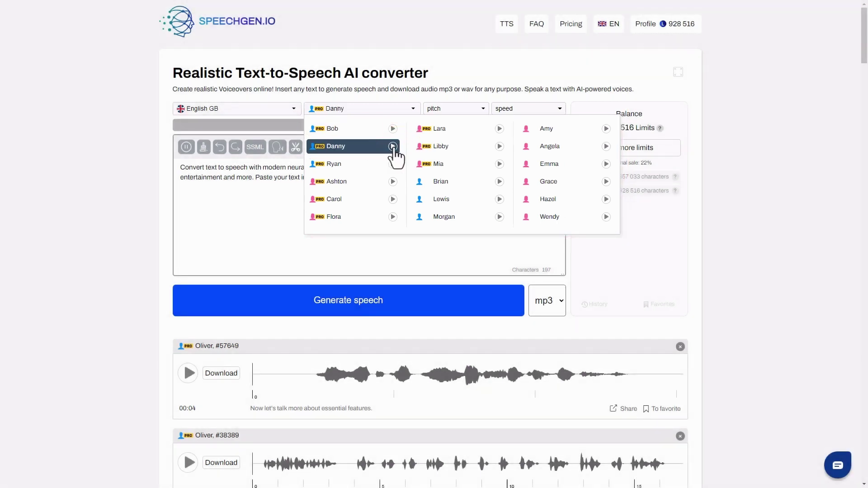
pyautogui.click(355, 154)
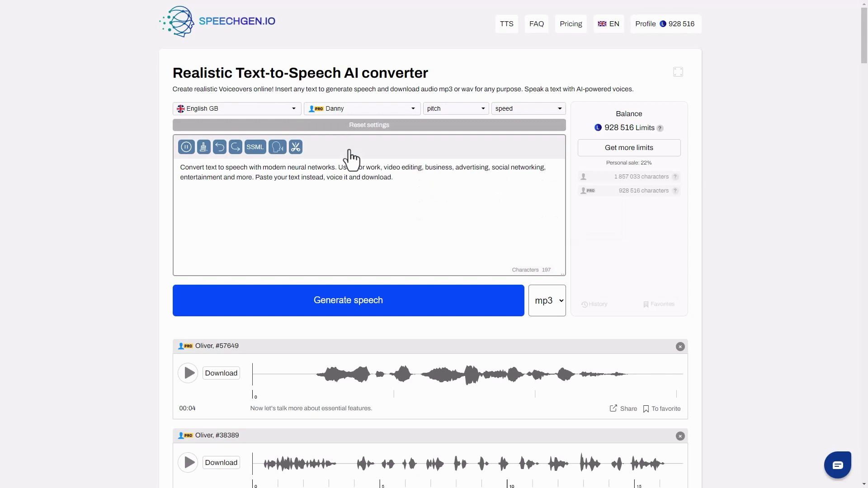
pyautogui.click(401, 192)
pyautogui.hotkey('ctrl', 'a')
# Step: Paste Danny's greeting 'Hi. My name is Danny!' and generate it at pitch -8
pyautogui.write('Hi. My name is Danny!')
pyautogui.click(478, 117)
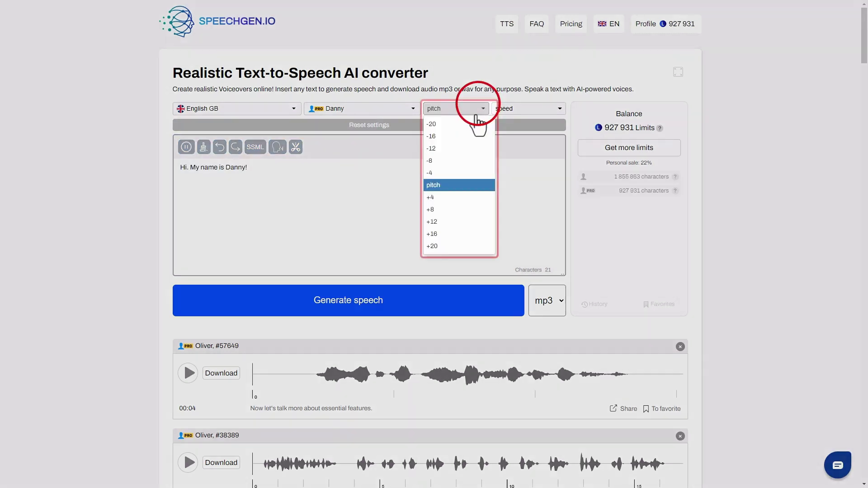
pyautogui.click(450, 161)
pyautogui.click(340, 294)
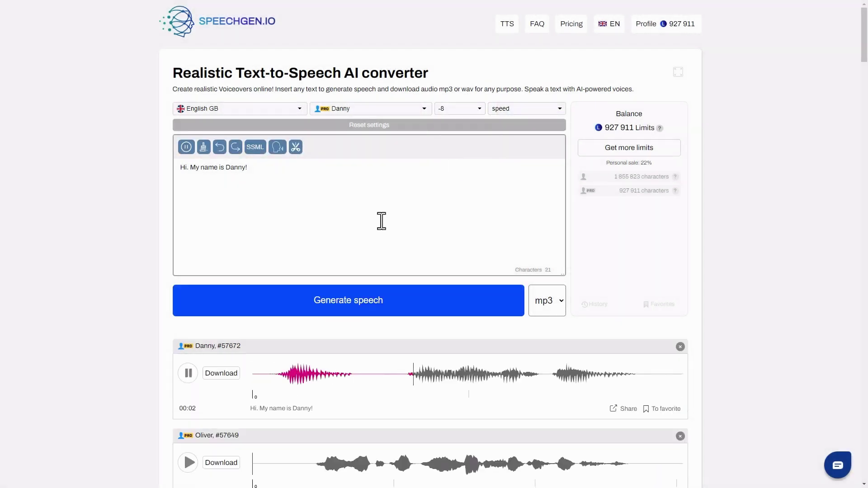
# Step: Generate the greeting again at pitch +8
pyautogui.click(469, 109)
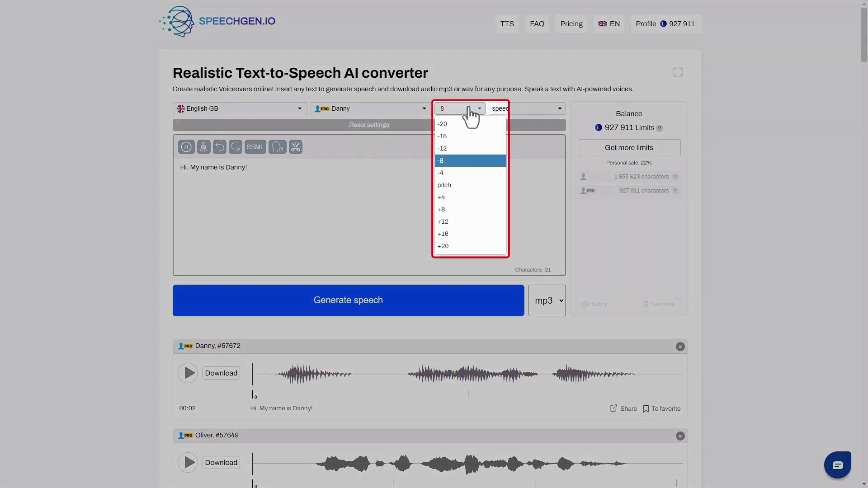
pyautogui.click(448, 210)
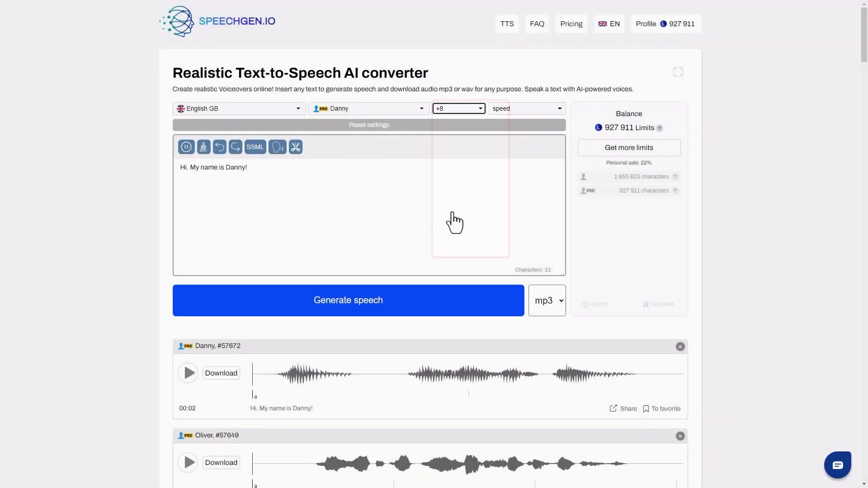
pyautogui.click(384, 312)
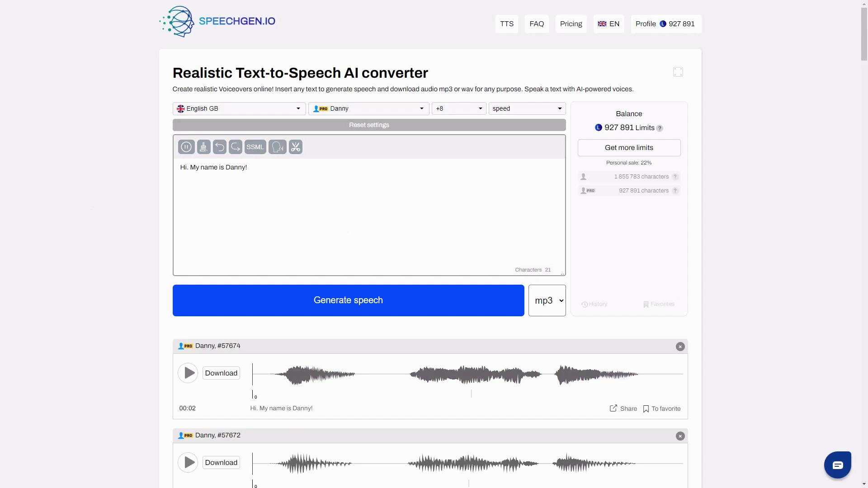
pyautogui.click(525, 109)
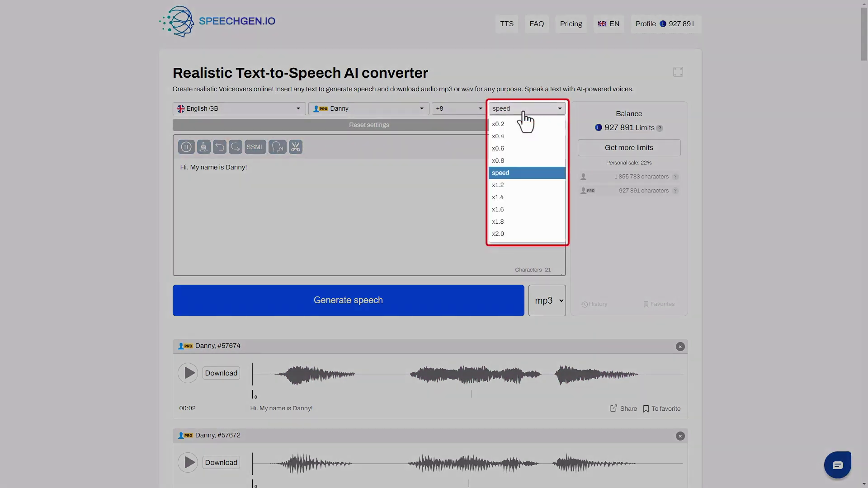
# Step: Generate the greeting at pitch -4 and speed x1.2
pyautogui.click(502, 185)
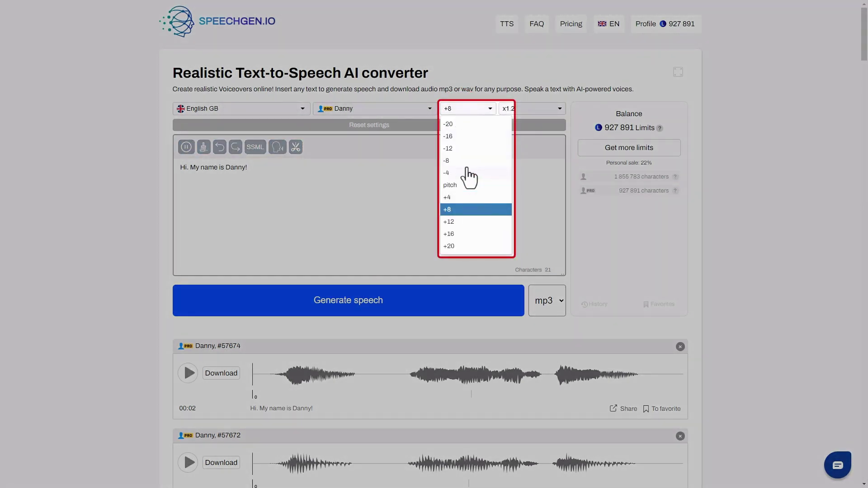
pyautogui.click(466, 168)
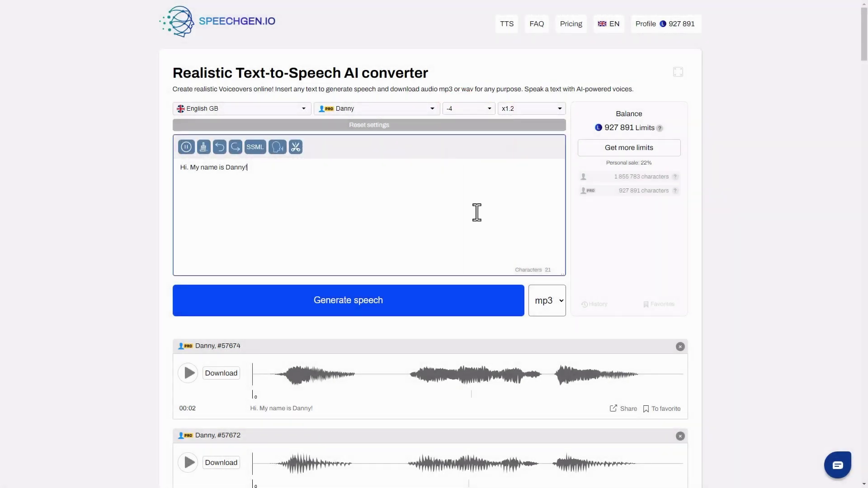
pyautogui.click(423, 290)
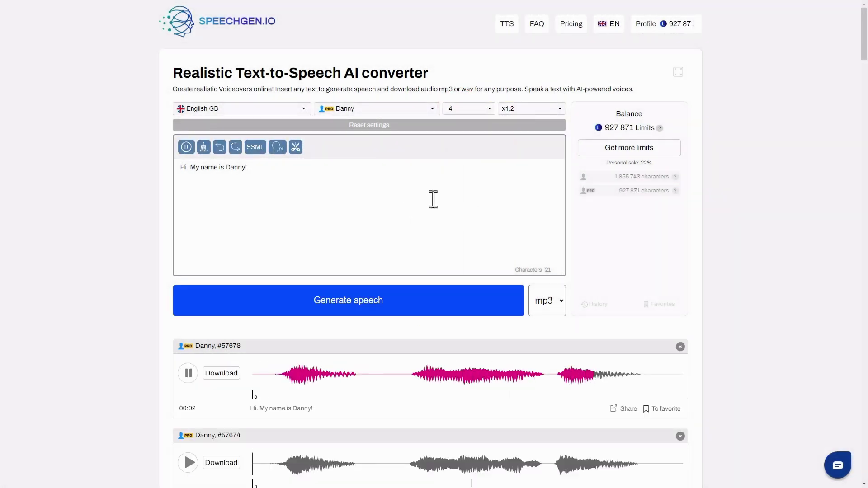
# Step: Generate further versions of the greeting at speeds x1.8 and x0.8
pyautogui.click(524, 111)
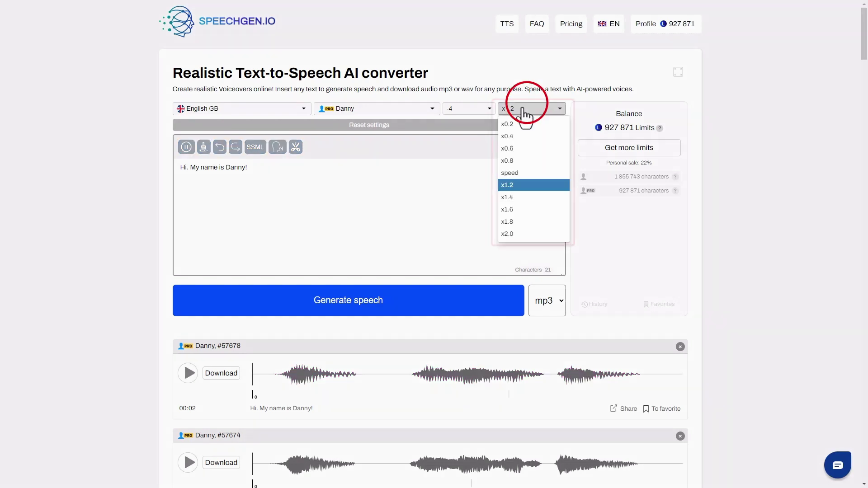
pyautogui.click(559, 224)
pyautogui.click(448, 306)
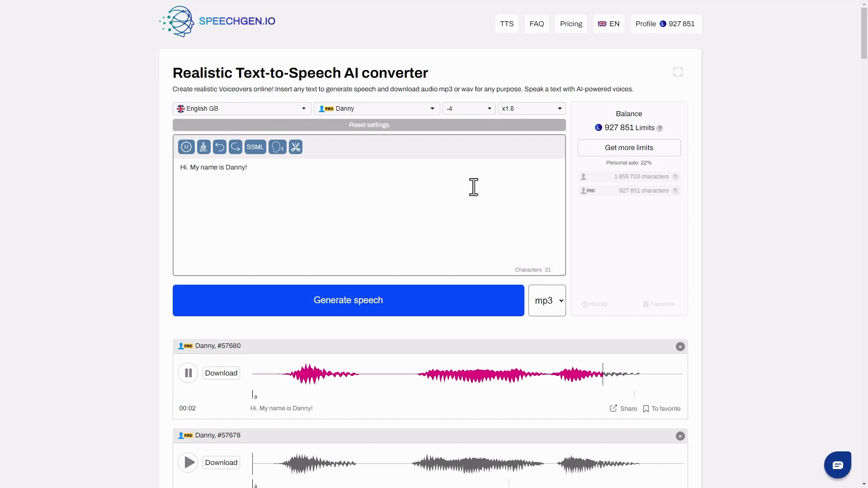
pyautogui.click(540, 110)
pyautogui.click(519, 160)
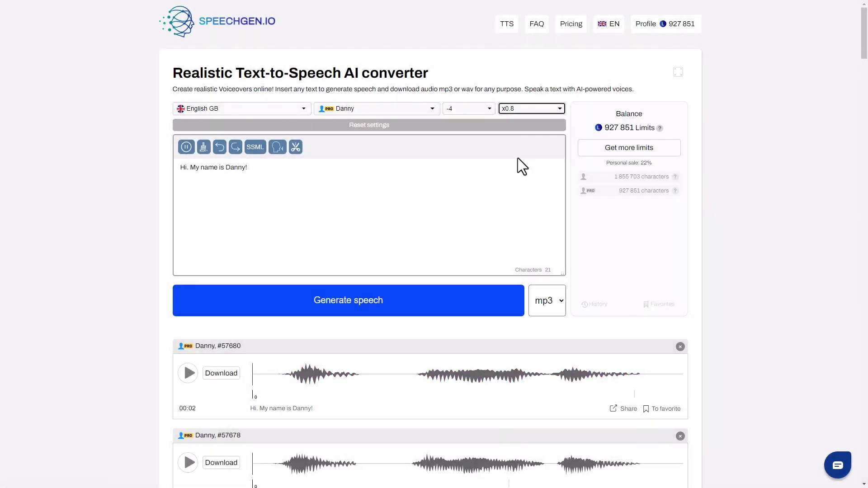
pyautogui.click(445, 308)
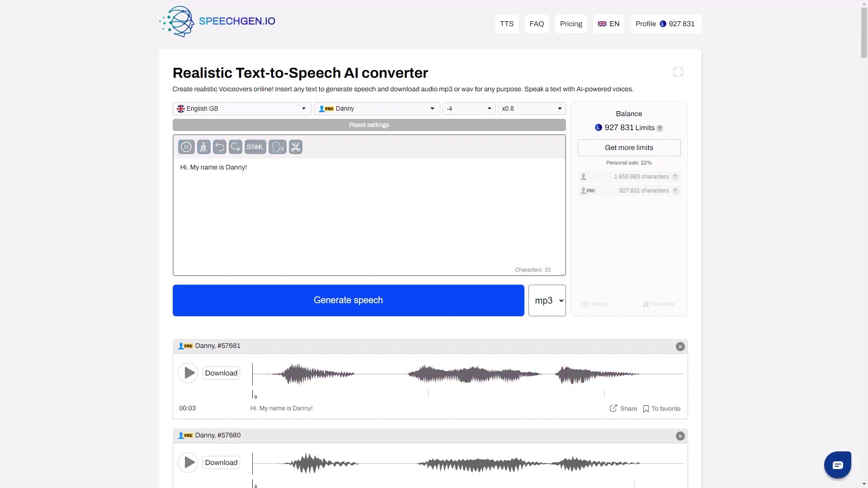
# Step: Reset the voice settings to defaults, insert three pauses between the words and generate speech
pyautogui.click(424, 128)
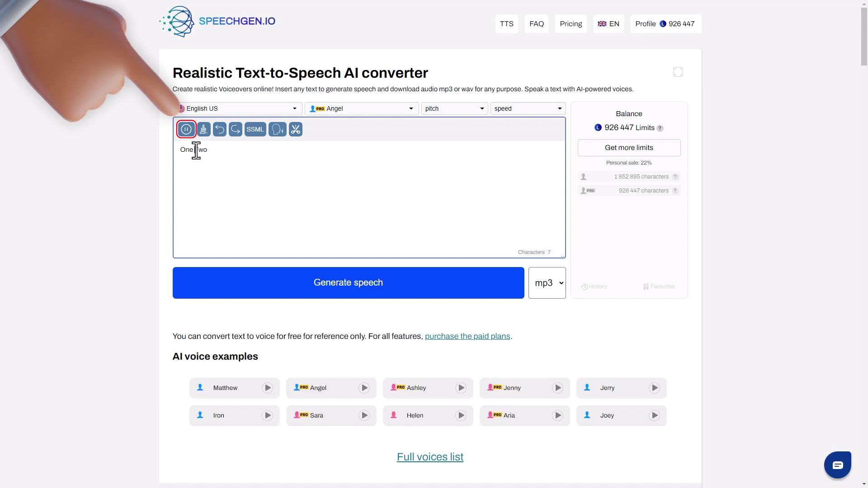
pyautogui.click(187, 130)
pyautogui.click(187, 131)
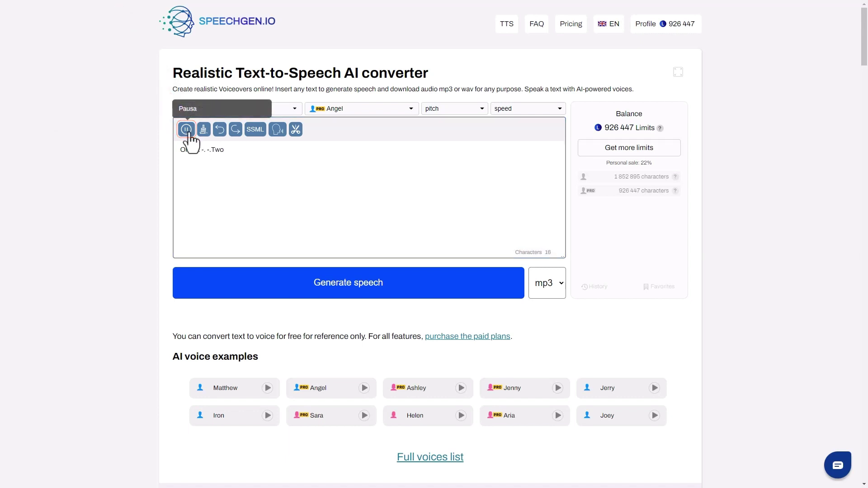
pyautogui.click(187, 131)
pyautogui.click(340, 271)
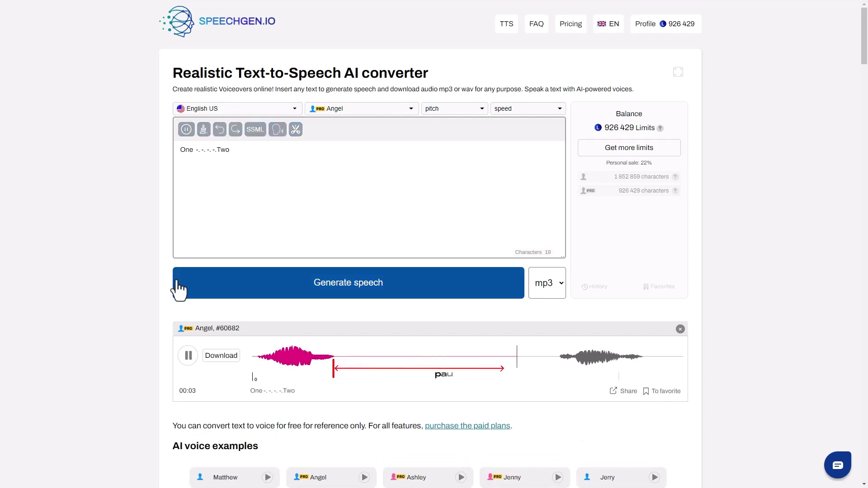
# Step: Add three more pause markers between One and Two and generate the 9-second clip
pyautogui.click(210, 150)
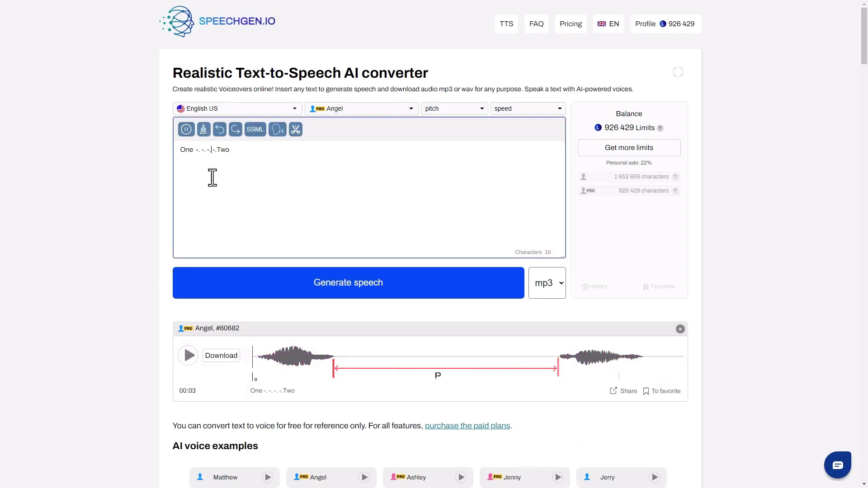
pyautogui.click(186, 130)
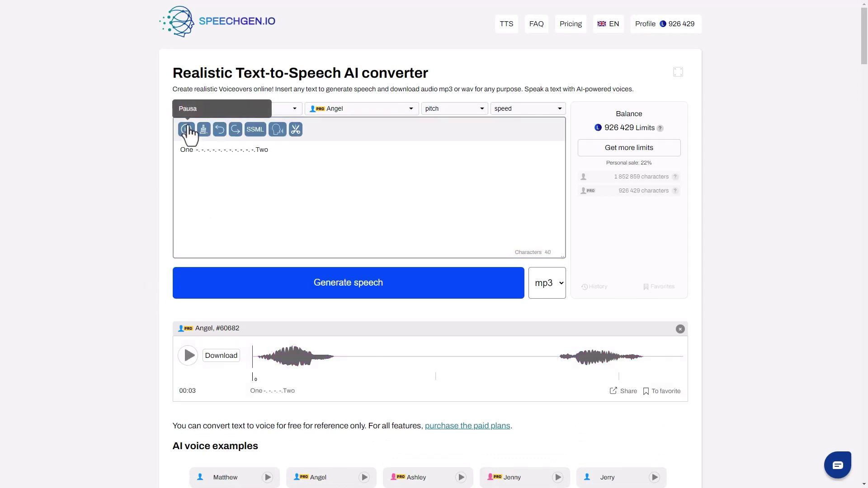
pyautogui.click(186, 129)
pyautogui.click(185, 129)
pyautogui.click(241, 289)
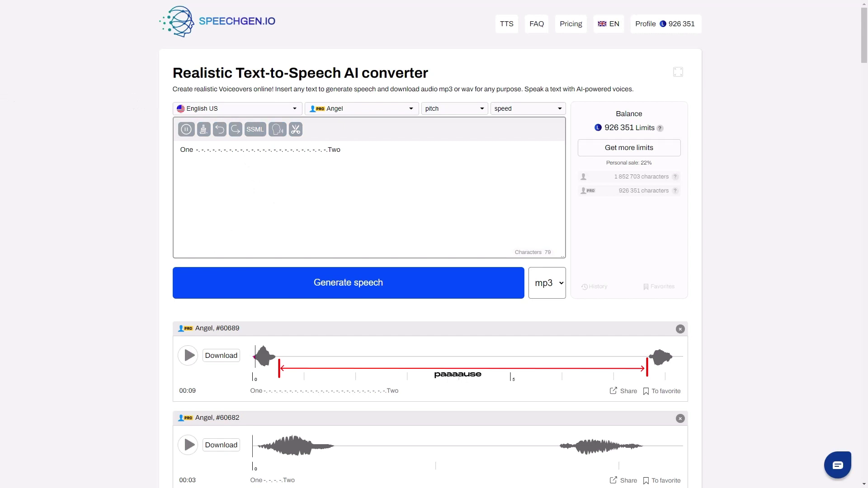
pyautogui.moveTo(329, 149); pyautogui.dragTo(193, 149)
# Step: Swap the pause markers for an SSML break tag of 2000ms and generate speech
pyautogui.press('BackSpace')
pyautogui.click(255, 130)
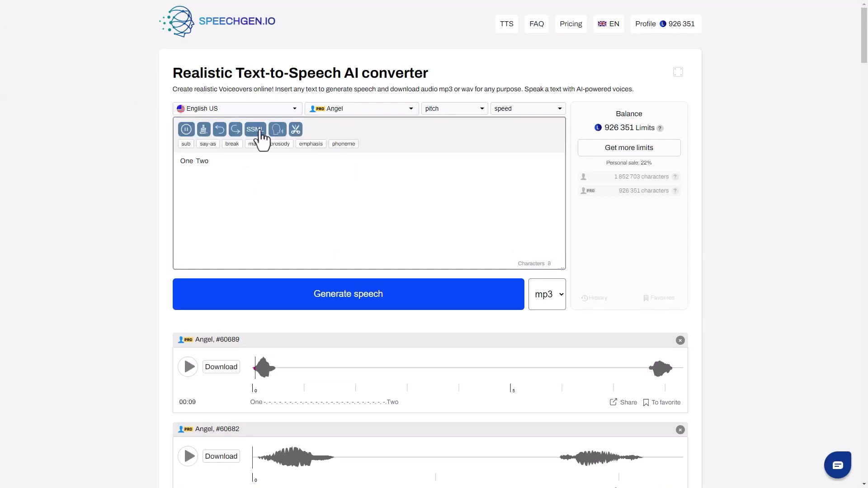
pyautogui.click(240, 146)
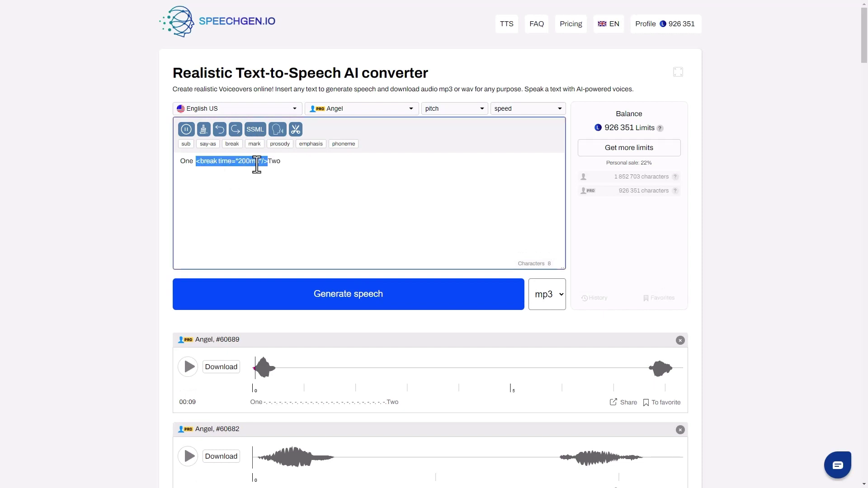
pyautogui.click(270, 161)
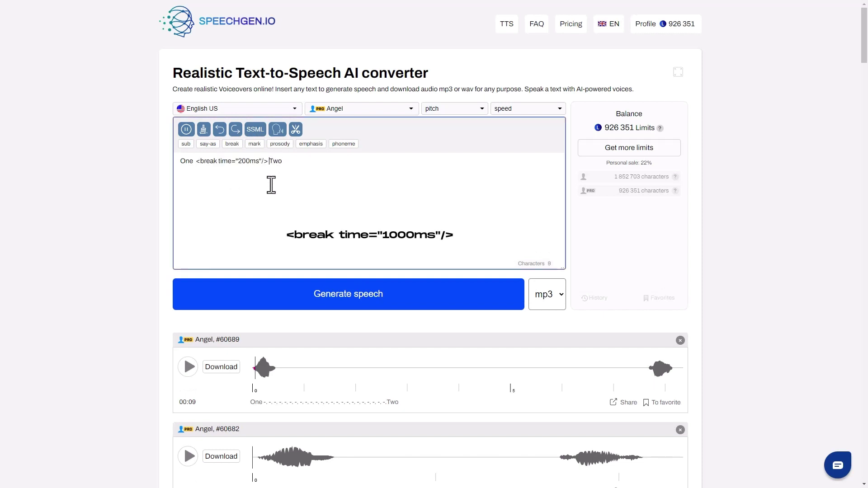
pyautogui.click(248, 161)
pyautogui.write('0')
pyautogui.click(263, 296)
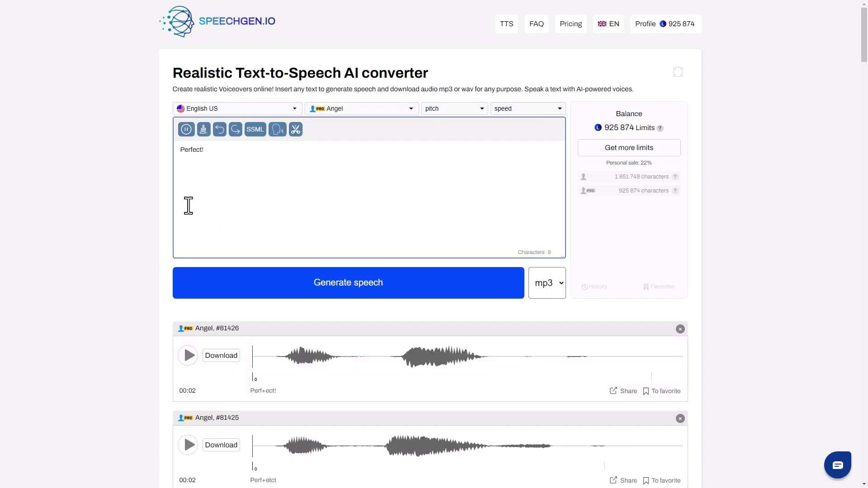
# Step: Generate 'P+erfect!', then move the stress mark to make 'Perf+ect!'
pyautogui.write('+')
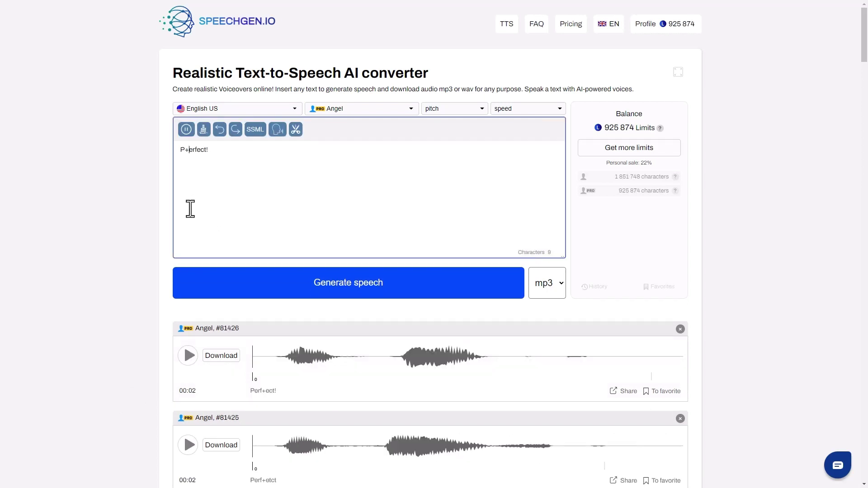
pyautogui.click(220, 283)
pyautogui.click(193, 151)
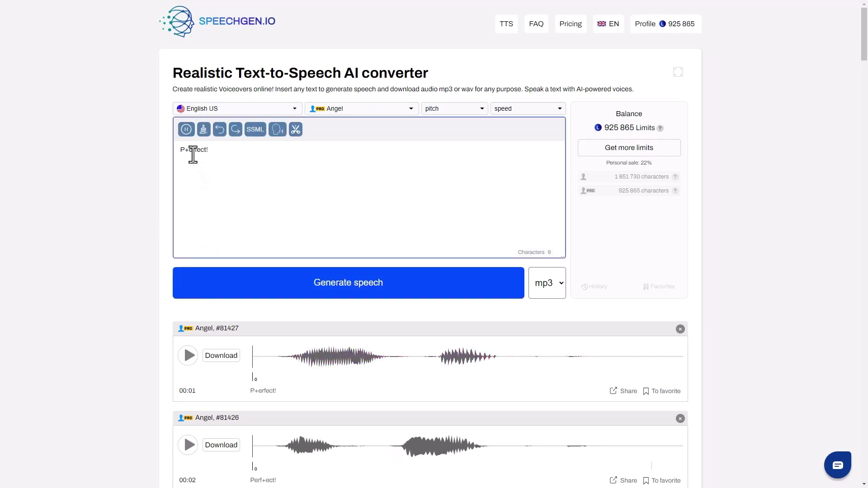
pyautogui.press('BackSpace')
pyautogui.write('+')
pyautogui.click(258, 283)
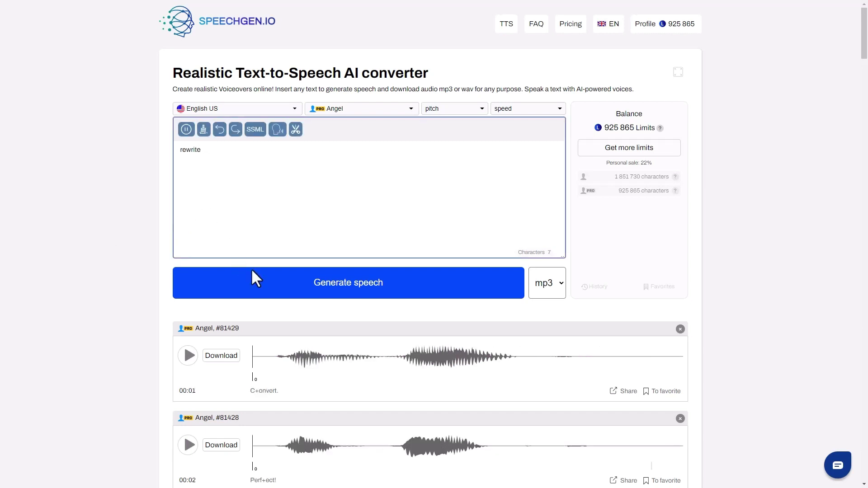
# Step: Generate clips of 'rewrite' and the stress-marked 'r+ewrite'
pyautogui.click(251, 279)
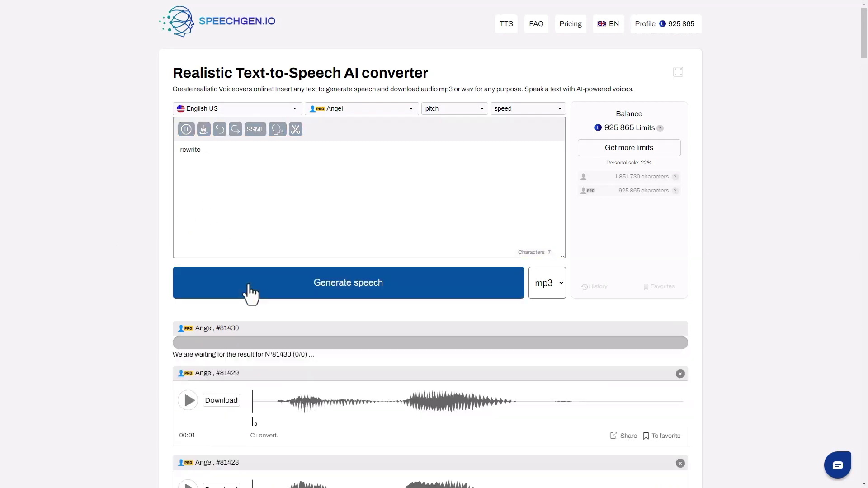
pyautogui.click(183, 149)
pyautogui.write('+')
pyautogui.click(190, 273)
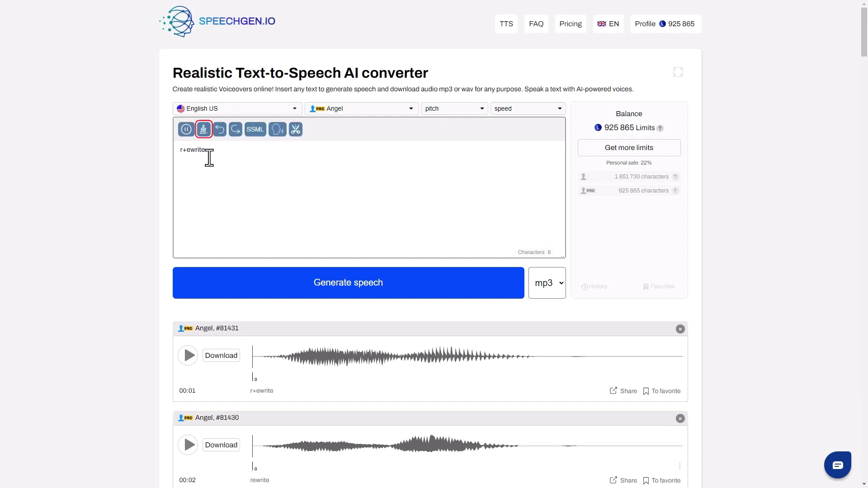
# Step: Step back through text versions until the box is empty, then choose the Brandon voice
pyautogui.click(221, 130)
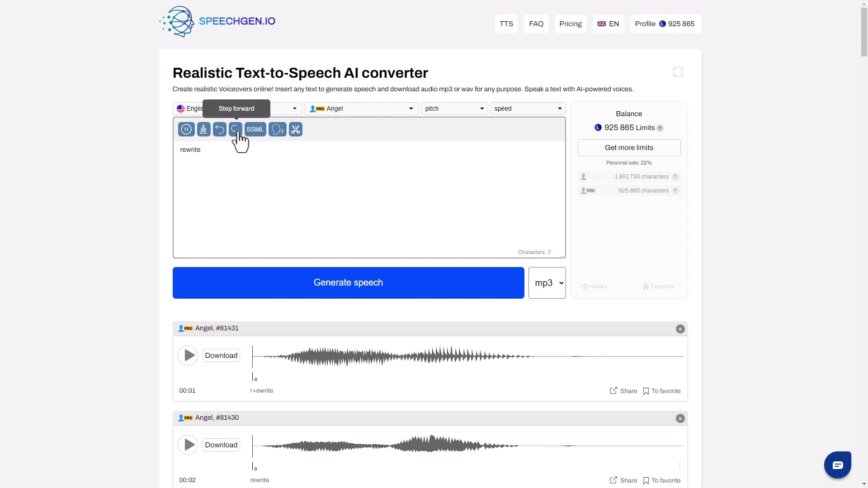
pyautogui.click(220, 130)
pyautogui.click(220, 131)
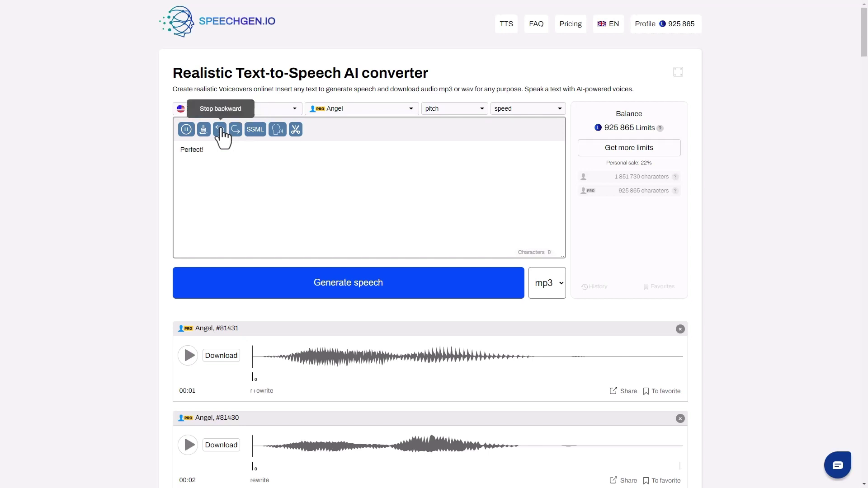
pyautogui.click(220, 131)
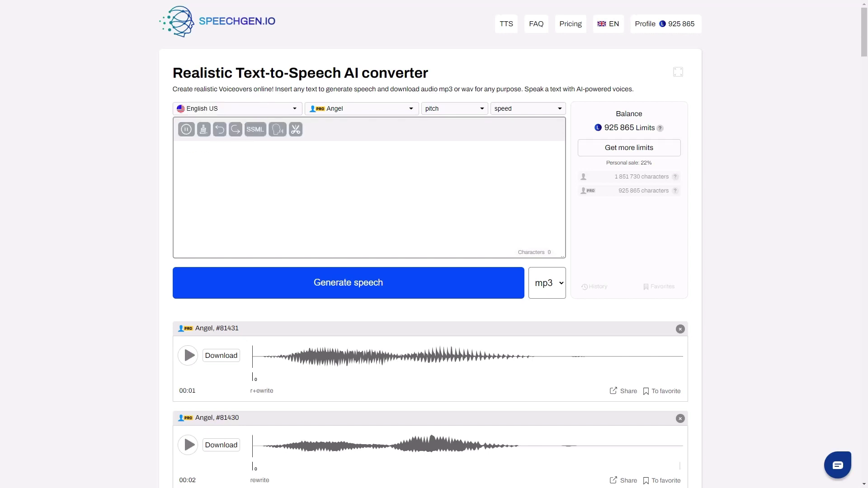
pyautogui.click(300, 190)
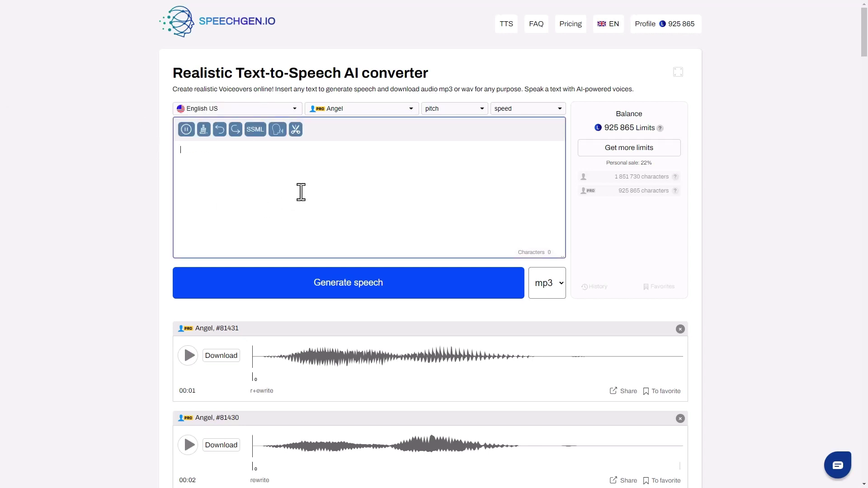
pyautogui.click(372, 113)
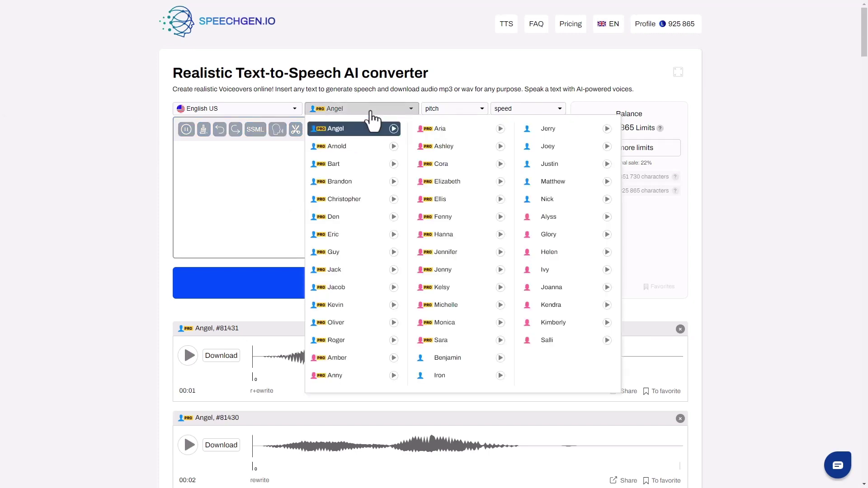
pyautogui.click(339, 181)
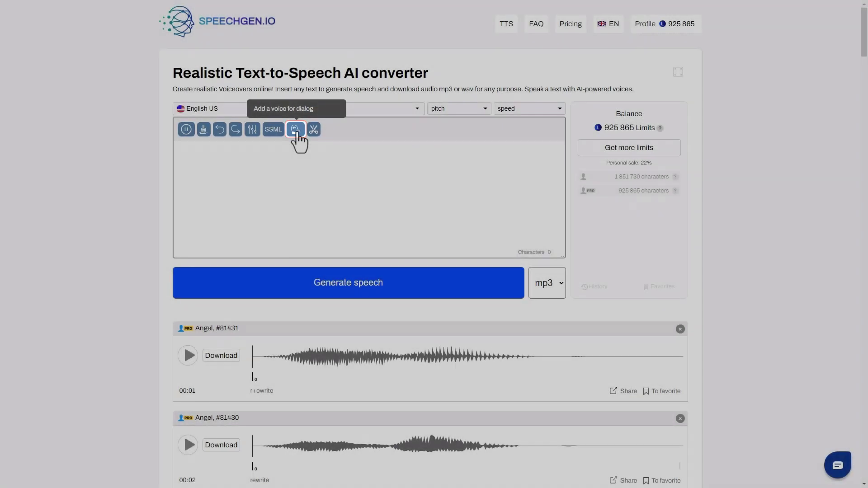
# Step: Add a second dialog voice and type 'Pheebs, you wanna help?' and 'Oh, I wish I could, but I don't want to.'
pyautogui.click(296, 131)
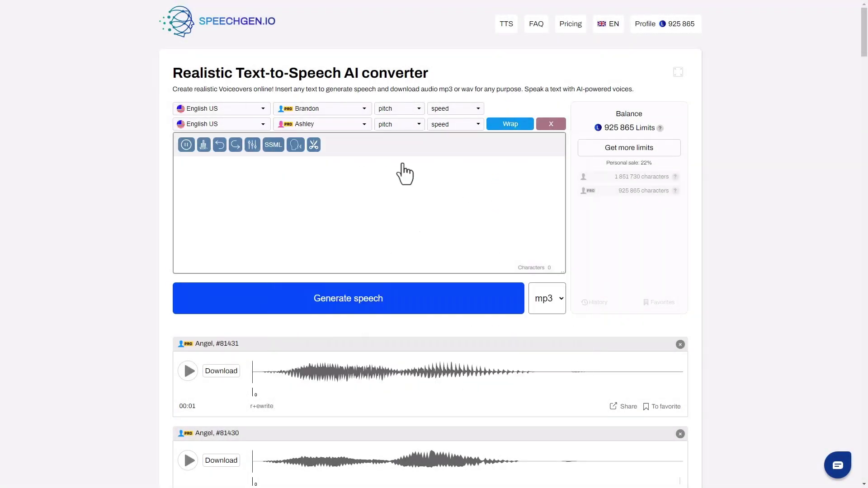
pyautogui.click(337, 184)
pyautogui.write('Pheebs, you wanna help?')
pyautogui.press('Return')
pyautogui.write("Oh, I wish I could, but I don't want to.")
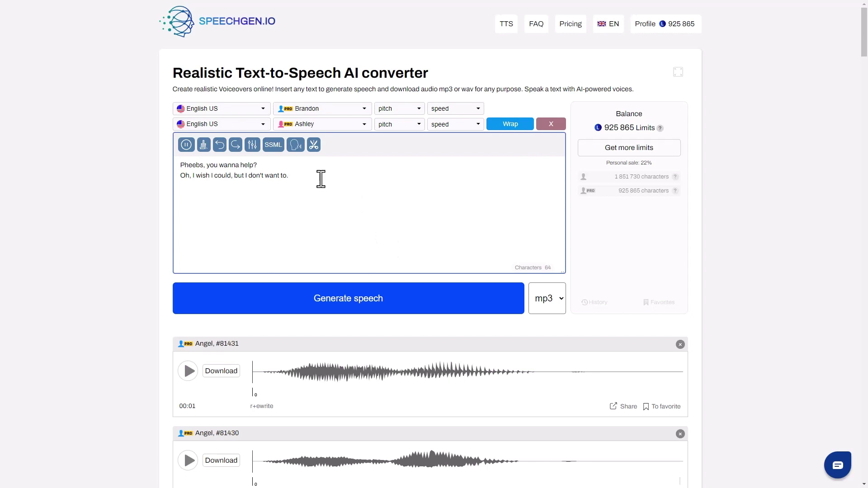
# Step: Assign the reply line to the second voice and generate the dialog audio
pyautogui.moveTo(292, 176); pyautogui.dragTo(163, 185)
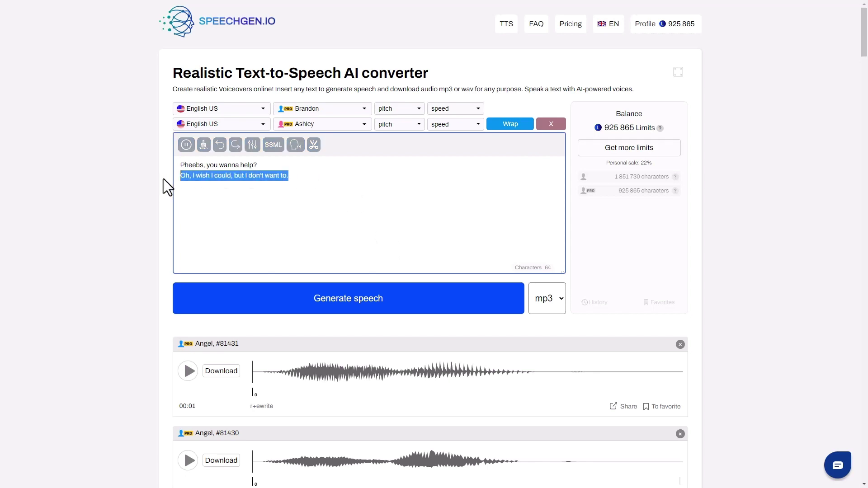
pyautogui.click(513, 129)
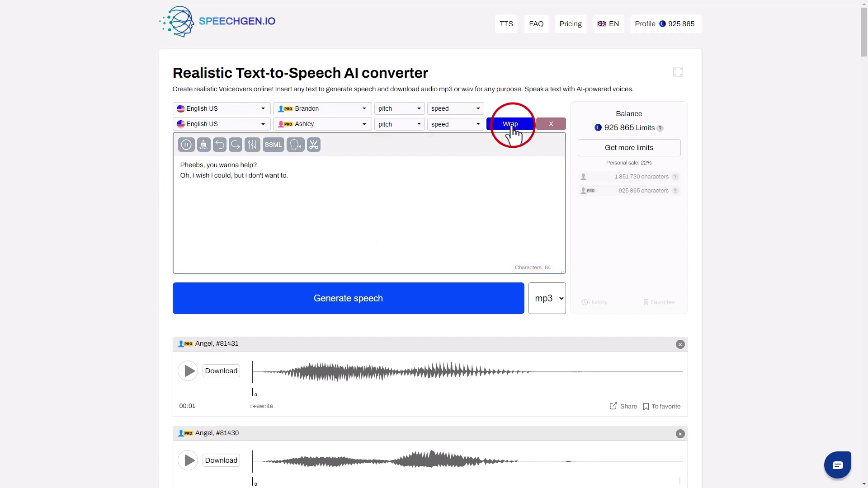
pyautogui.click(420, 250)
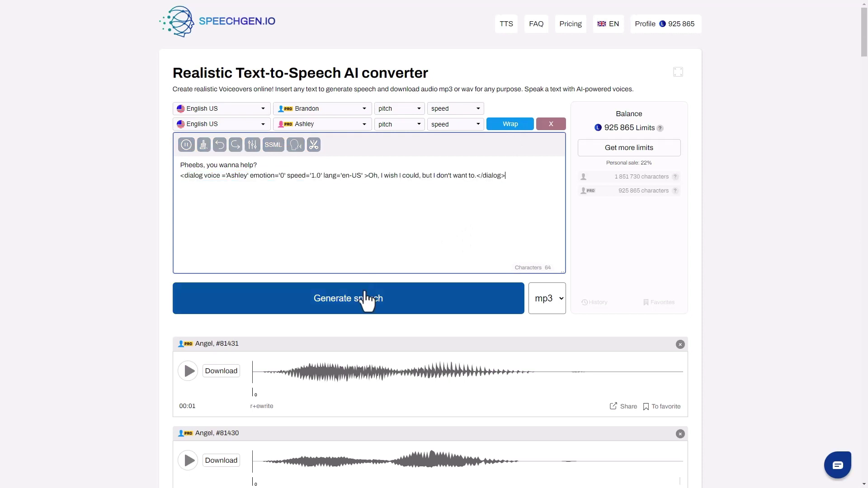
pyautogui.click(367, 301)
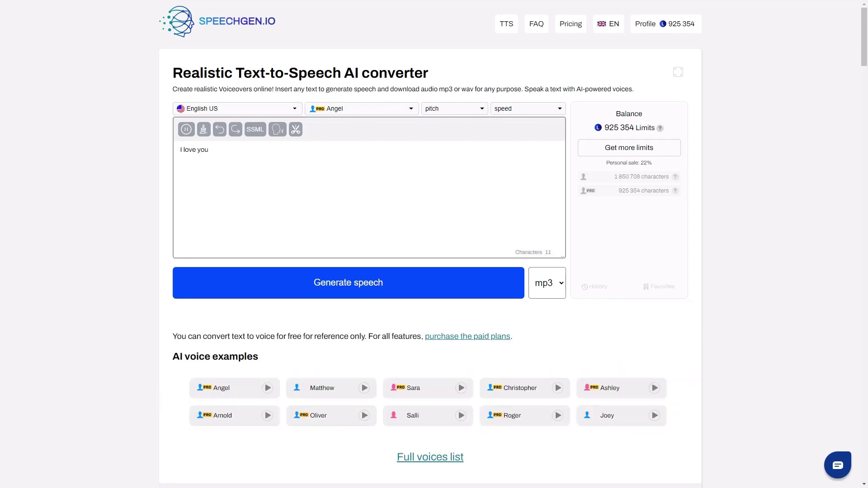
# Step: Add 'Te amo' and the pasted translation lines below 'I love you'
pyautogui.click(290, 151)
pyautogui.press('Return')
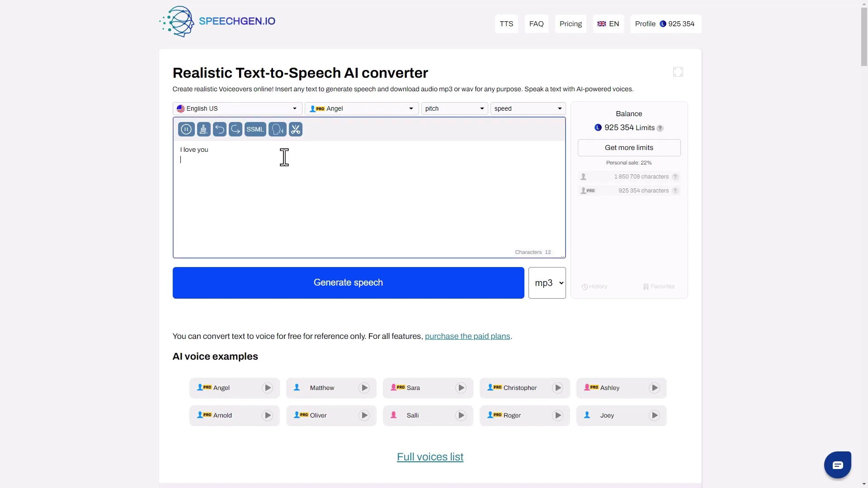
pyautogui.write('Te amo')
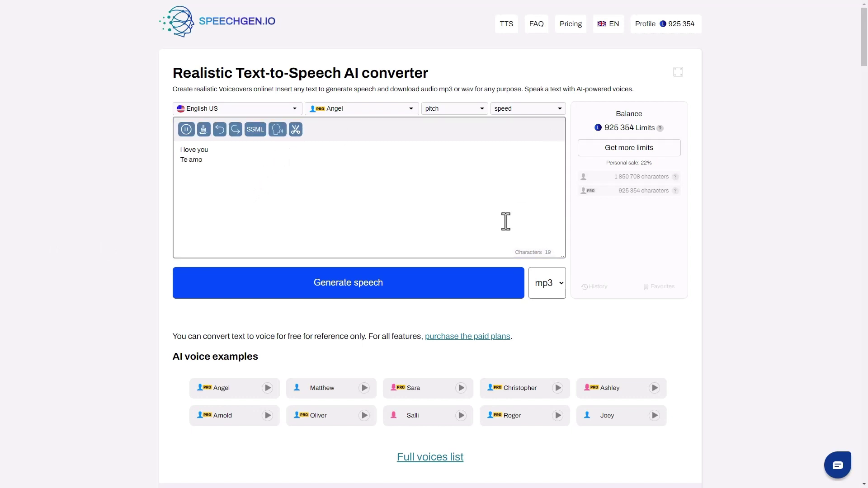
pyautogui.click(436, 223)
pyautogui.write('Ti amo 我爱你[我爱你]')
pyautogui.press('Return')
pyautogui.write('Ich liebe dich')
pyautogui.press('Return')
pyautogui.write("Je t'aime")
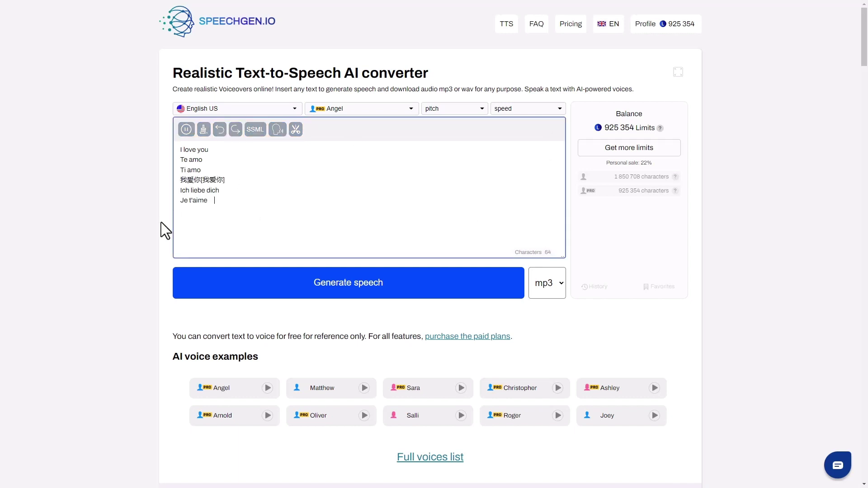
# Step: Add a Spanish dialog speaker and an Italian speaker with the Mario voice
pyautogui.click(278, 130)
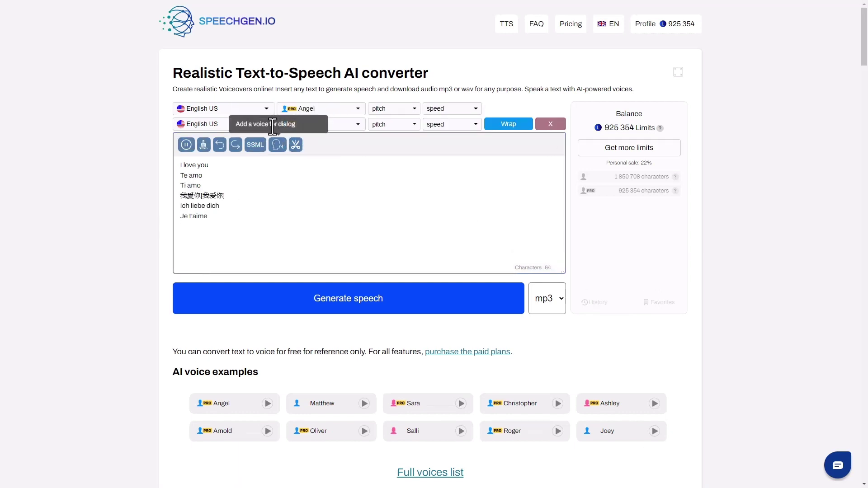
pyautogui.click(209, 128)
pyautogui.click(205, 219)
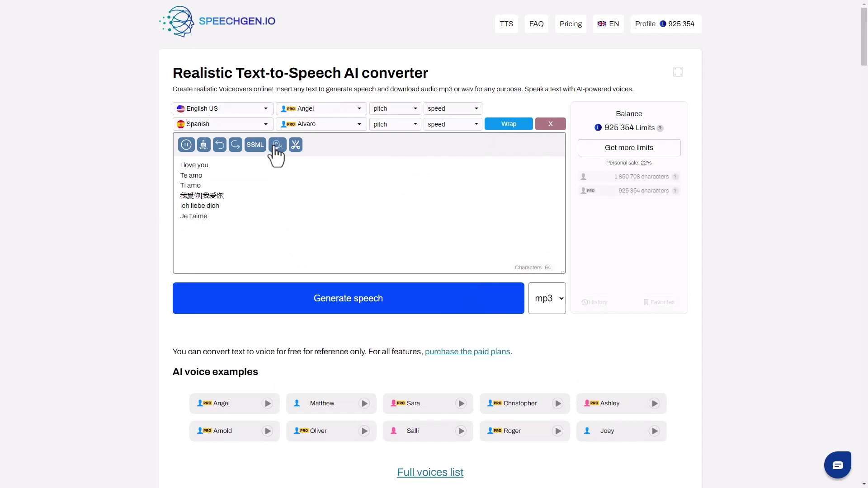
pyautogui.click(276, 146)
pyautogui.click(262, 141)
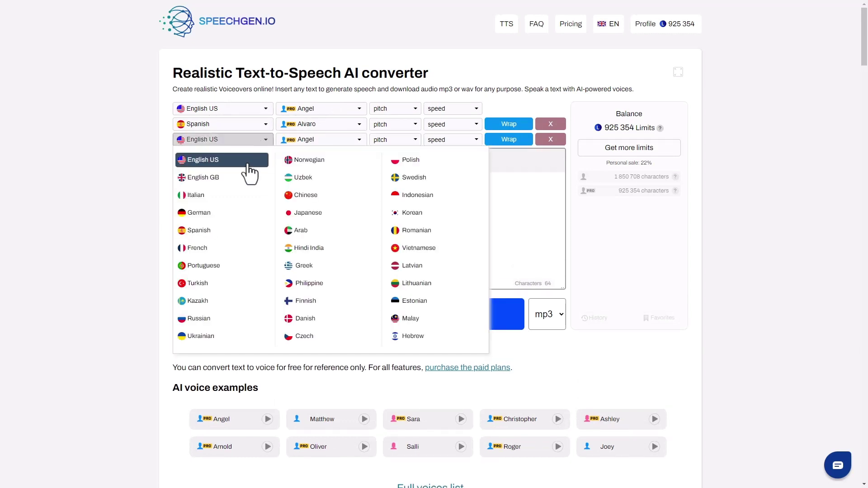
pyautogui.click(224, 195)
pyautogui.click(341, 146)
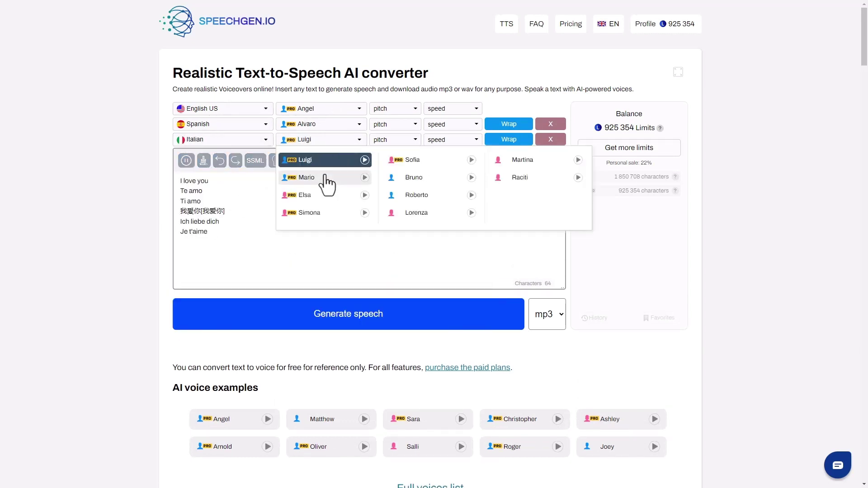
pyautogui.click(324, 176)
# Step: Add Chinese, German and French speakers to the dialog
pyautogui.click(277, 162)
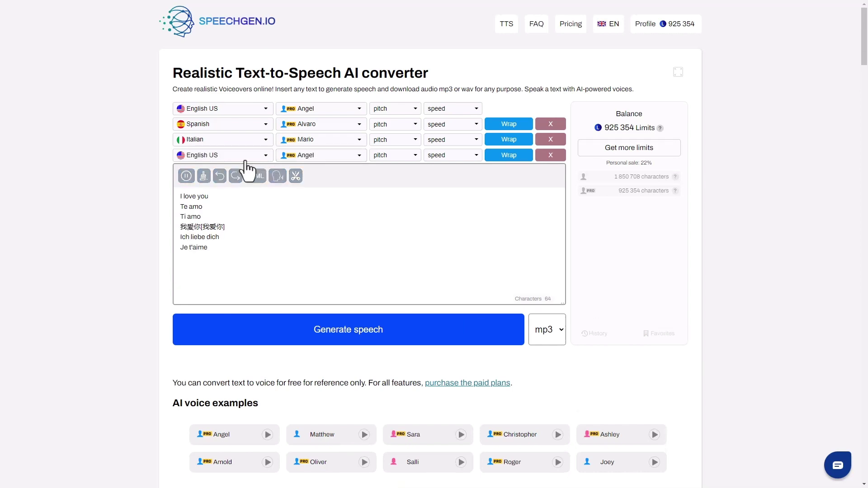
pyautogui.click(251, 156)
pyautogui.click(298, 194)
pyautogui.click(277, 176)
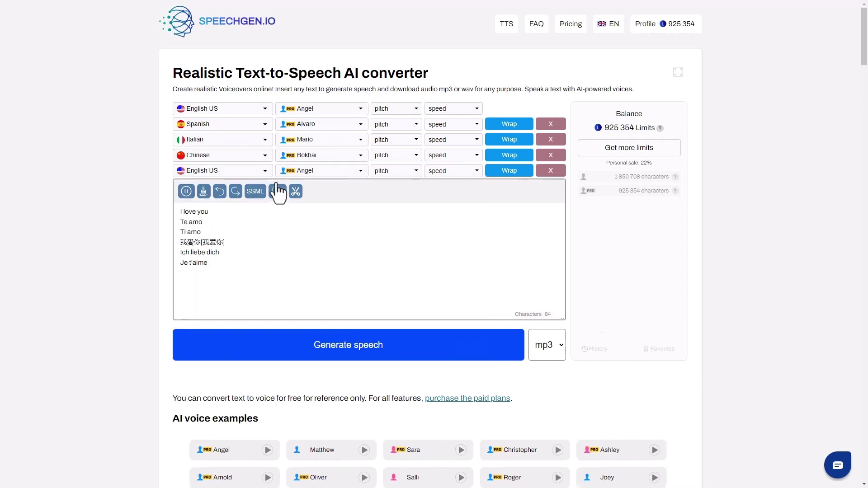
pyautogui.click(258, 172)
pyautogui.click(227, 244)
pyautogui.click(277, 191)
pyautogui.click(217, 186)
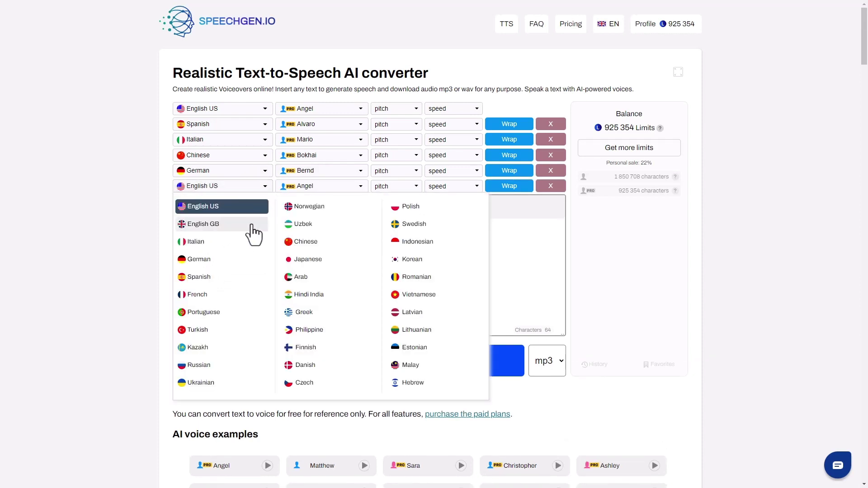
pyautogui.click(239, 295)
# Step: Wrap 'Te amo' for Alvaro, 'Ti amo' for Mario and the Chinese line for Bokhai
pyautogui.tripleClick(193, 237)
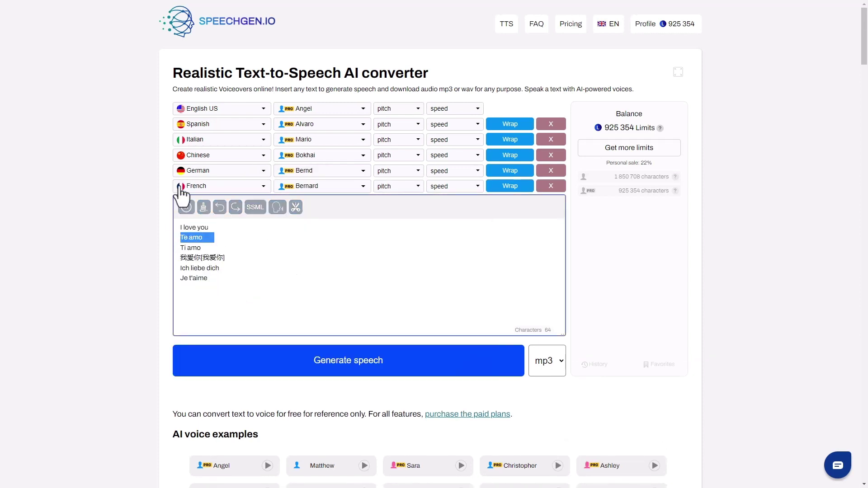
pyautogui.click(511, 125)
pyautogui.tripleClick(190, 248)
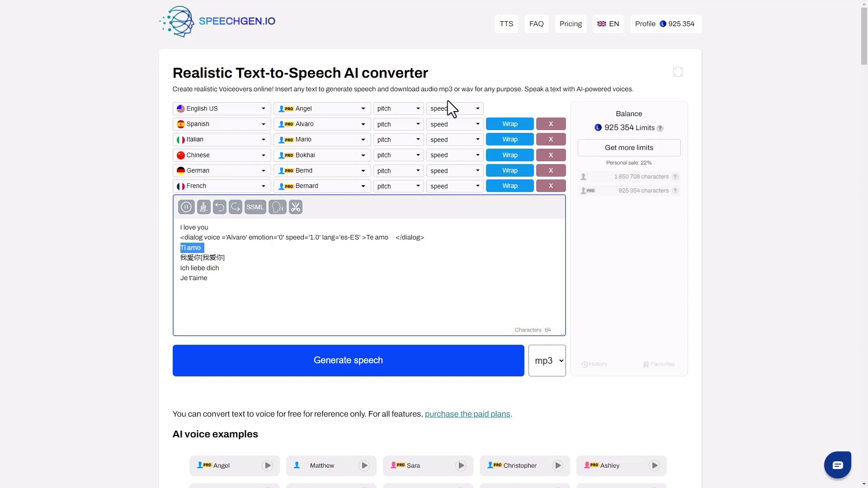
pyautogui.click(503, 149)
pyautogui.moveTo(235, 269); pyautogui.dragTo(170, 272)
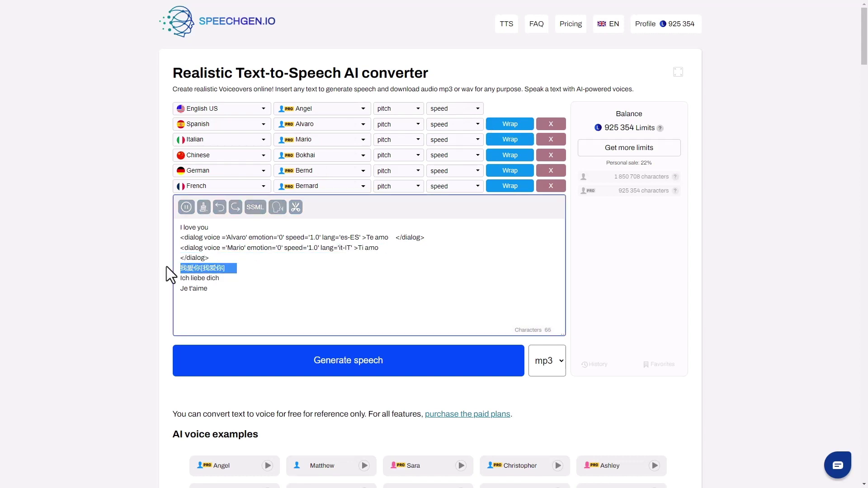
pyautogui.click(510, 156)
# Step: Wrap 'Ich liebe dich' for Bernd and 'Je t'aime' for Bernard, then generate the dialog
pyautogui.moveTo(229, 277); pyautogui.dragTo(177, 290)
pyautogui.click(510, 171)
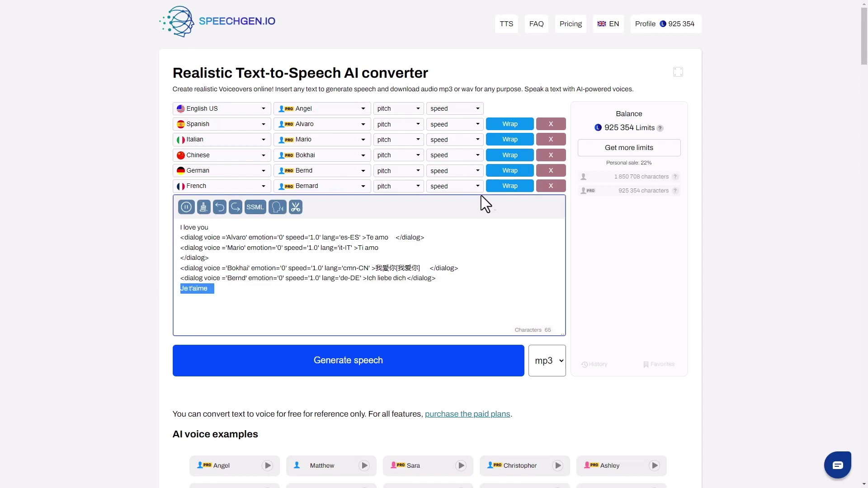
pyautogui.click(510, 186)
pyautogui.click(470, 288)
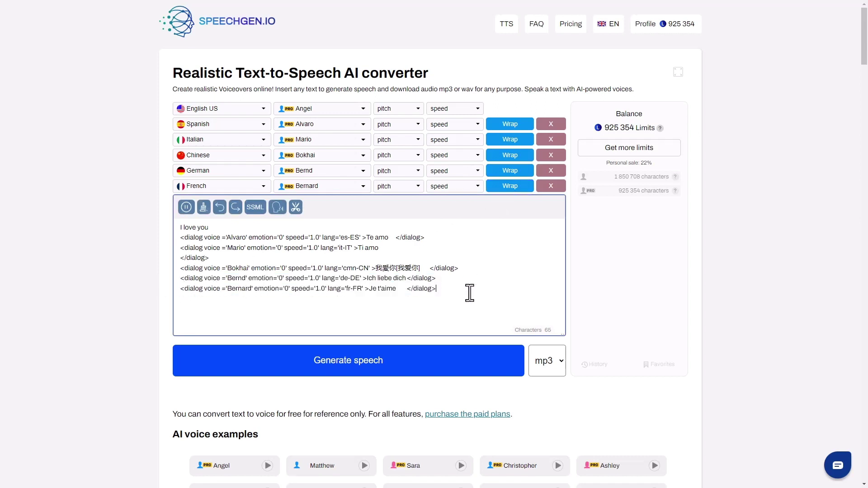
pyautogui.click(387, 362)
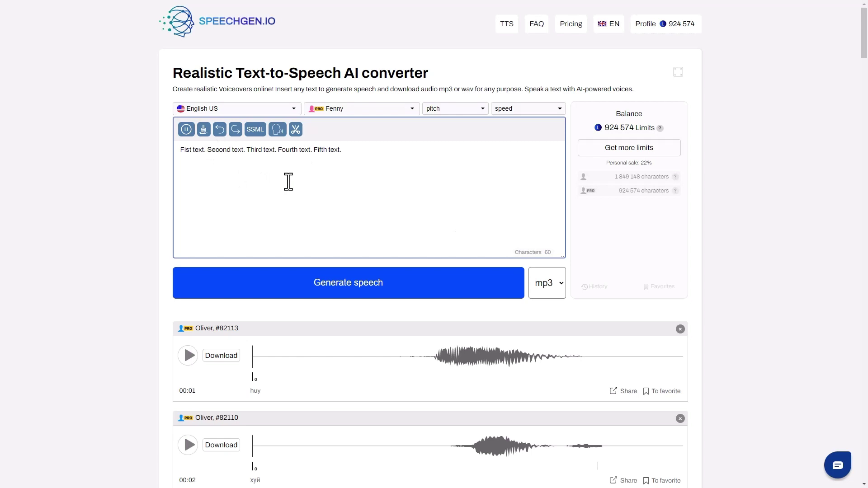
# Step: Insert four cut markers between the five sentences, then generate the segmented Fenny clip
pyautogui.click(296, 129)
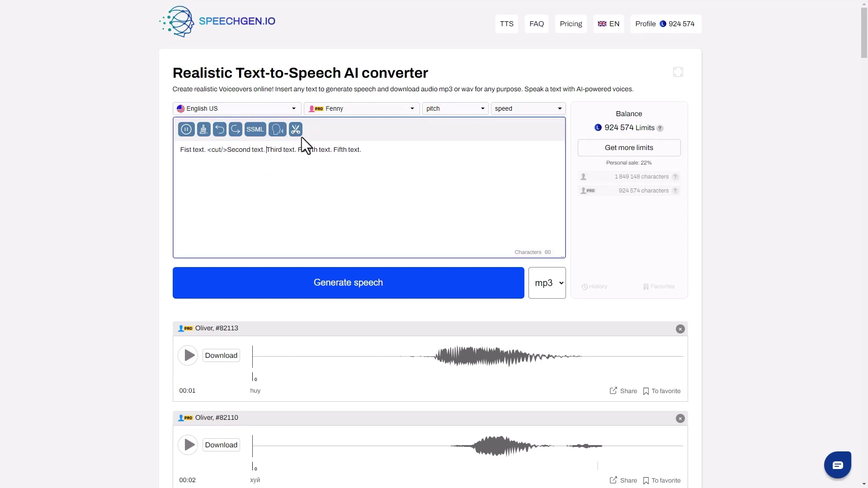
pyautogui.click(296, 131)
pyautogui.click(297, 131)
pyautogui.click(296, 130)
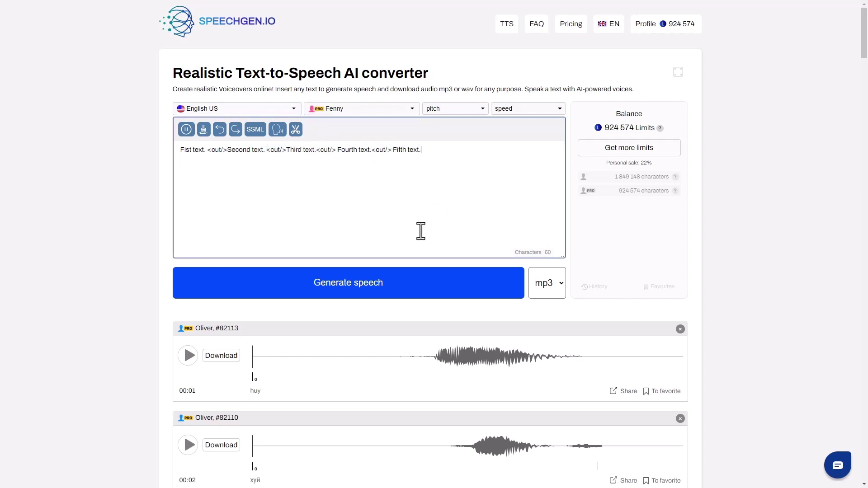
pyautogui.click(373, 287)
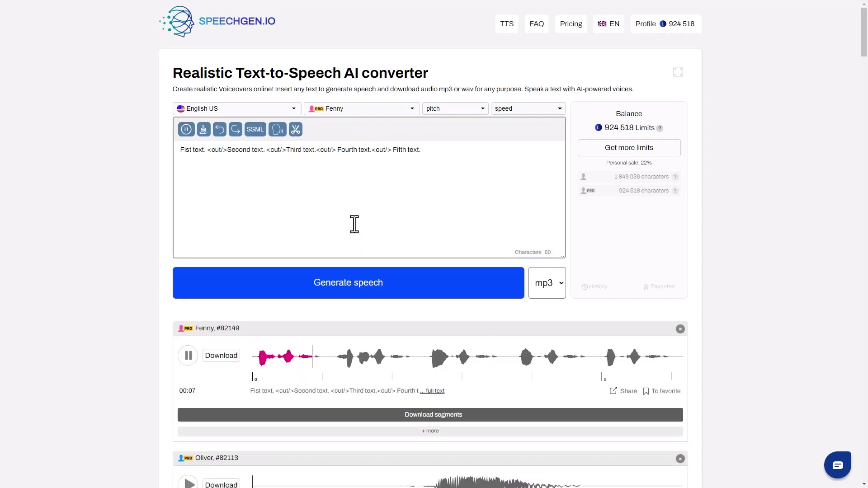
pyautogui.click(189, 356)
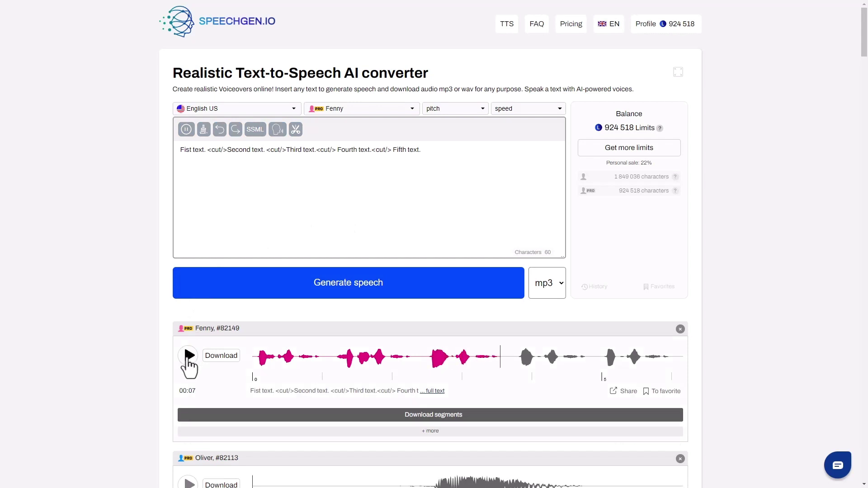
# Step: Open the Fenny clip's segment list and download all segments at once
pyautogui.click(398, 430)
pyautogui.scroll(-2, 226, 357)
pyautogui.scroll(-4, 105, 277)
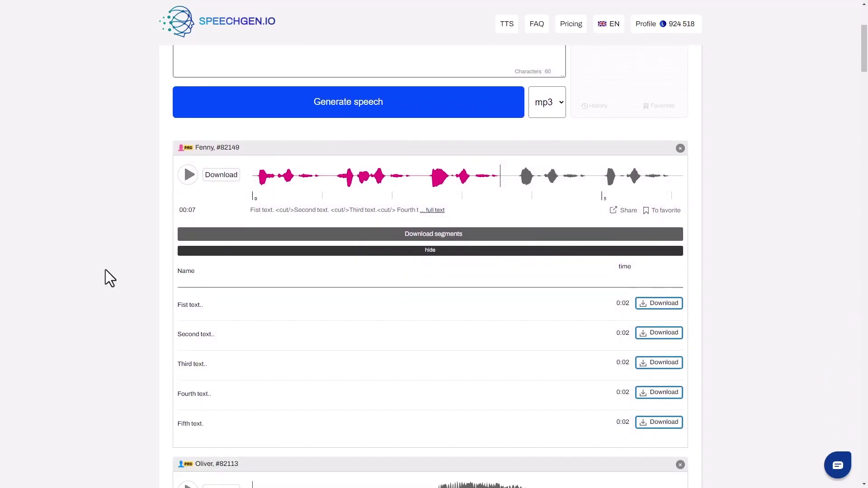
pyautogui.click(547, 192)
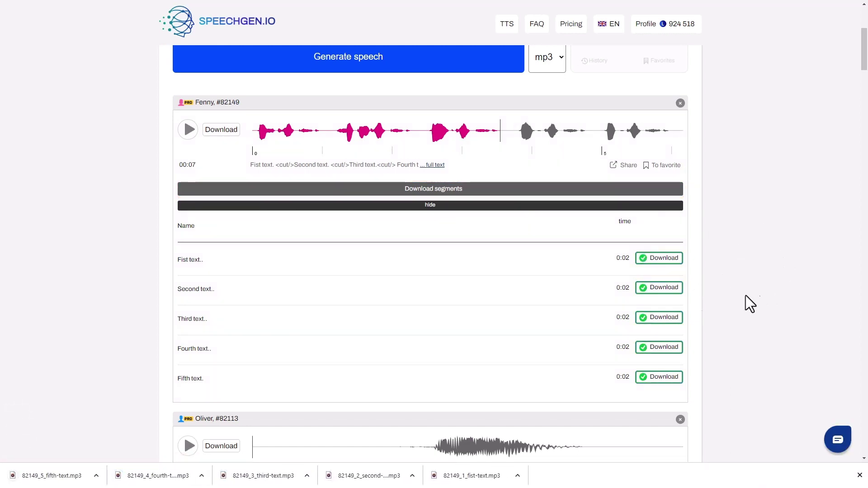
# Step: Download the Third, Fourth and Fifth text segments individually and view the mp3 format options
pyautogui.click(656, 318)
pyautogui.click(660, 348)
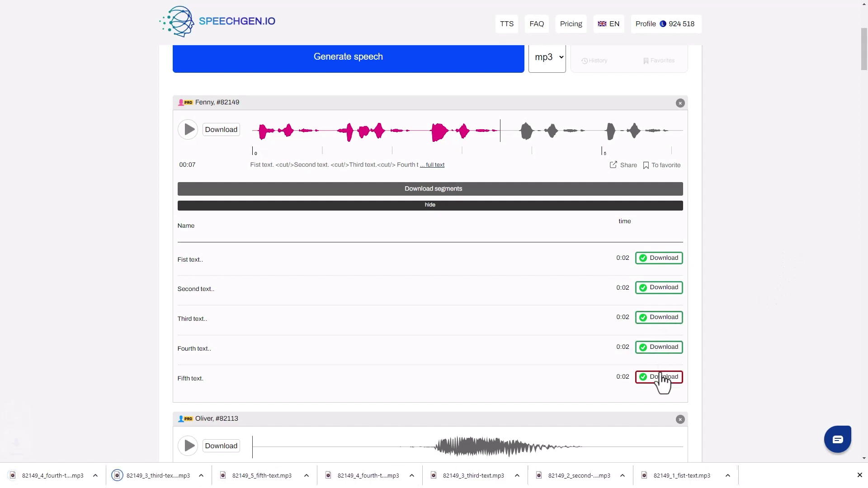
pyautogui.click(662, 378)
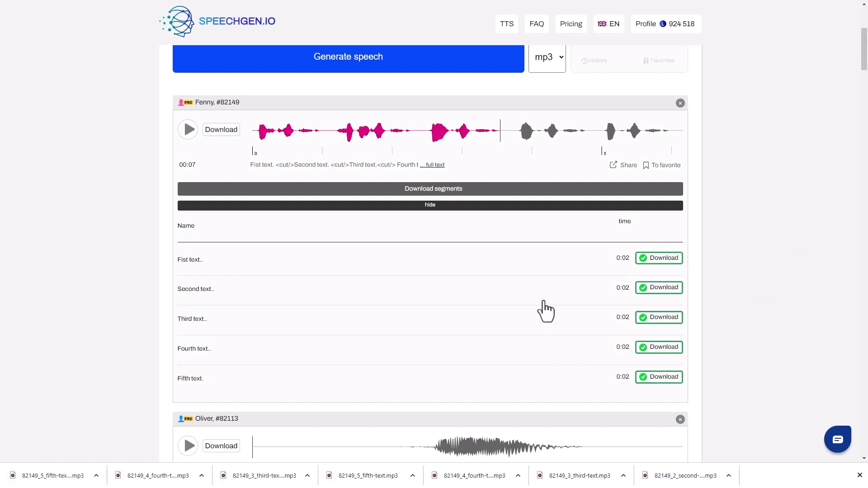
pyautogui.scroll(3, 542, 298)
pyautogui.click(554, 198)
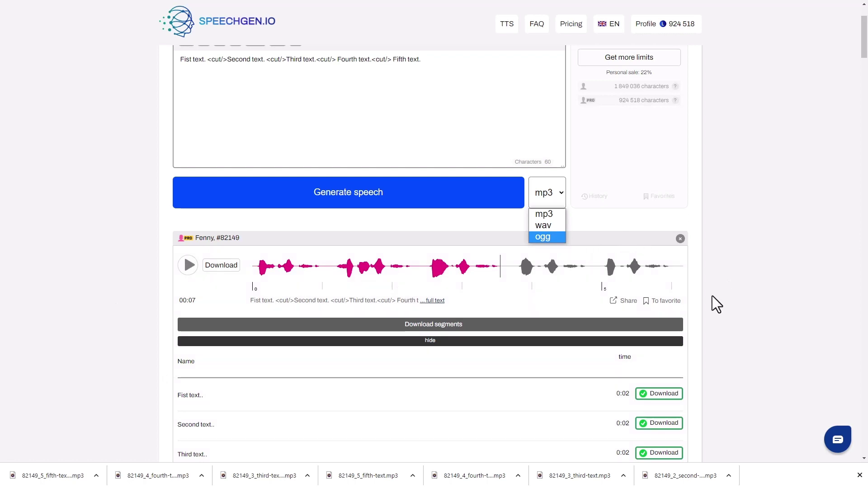
# Step: Copy the Fenny clip's share link from the Share dialog and mark the clip 'To favorite'
pyautogui.click(626, 304)
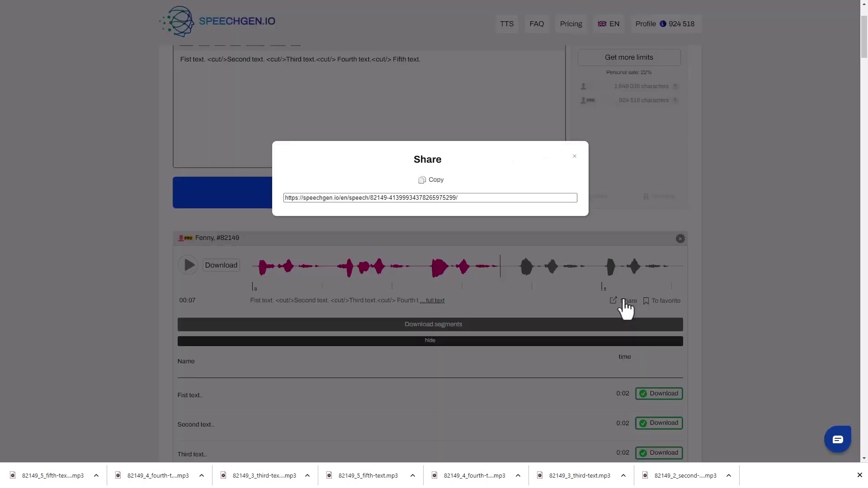
pyautogui.click(437, 181)
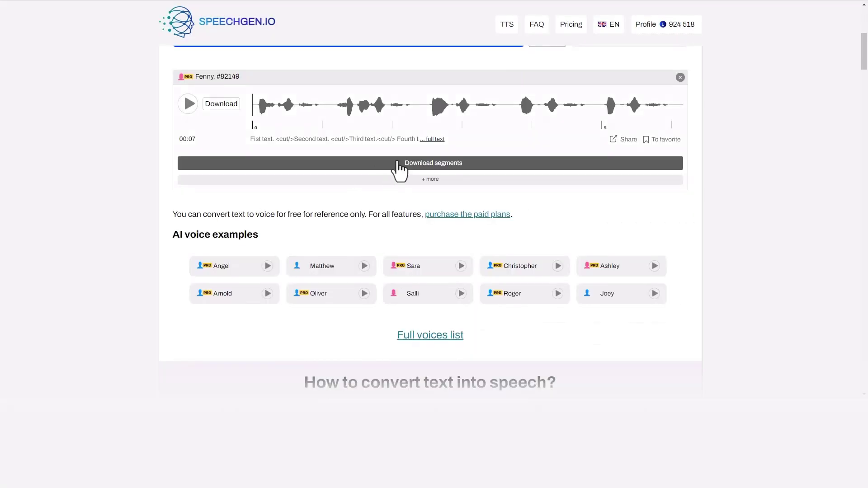
pyautogui.click(666, 141)
# Step: Show the Favorites list with the Fenny clip, then switch to the History tab
pyautogui.scroll(2, 775, 211)
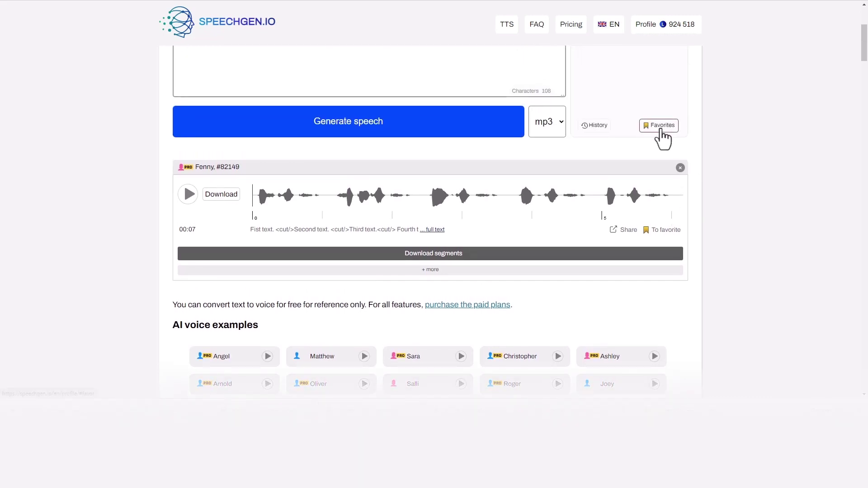
pyautogui.click(662, 130)
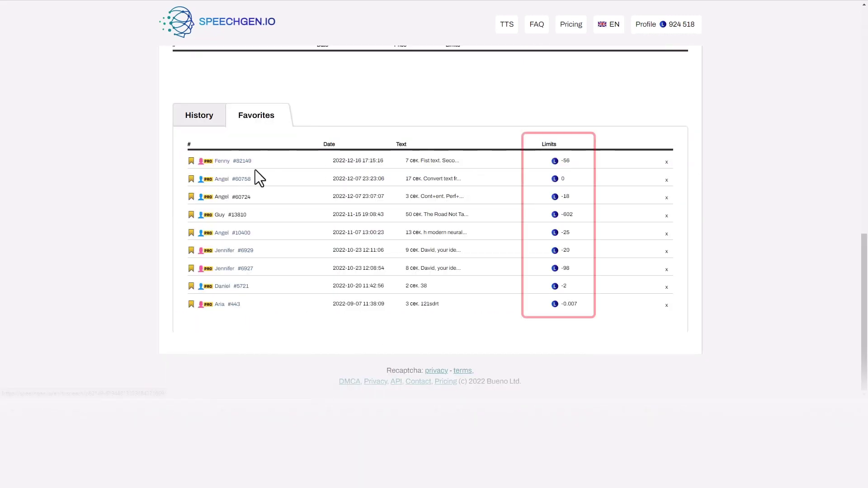
pyautogui.click(206, 129)
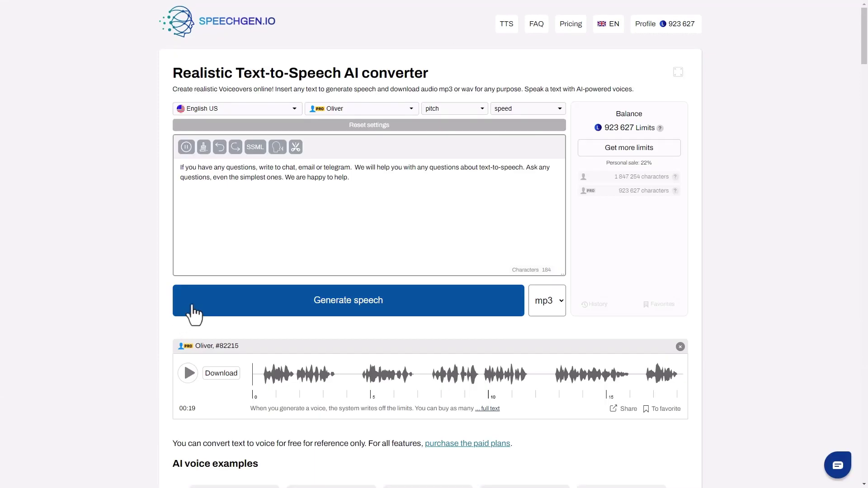
# Step: Generate a new Oliver clip of the chat, email or telegram support message
pyautogui.click(189, 305)
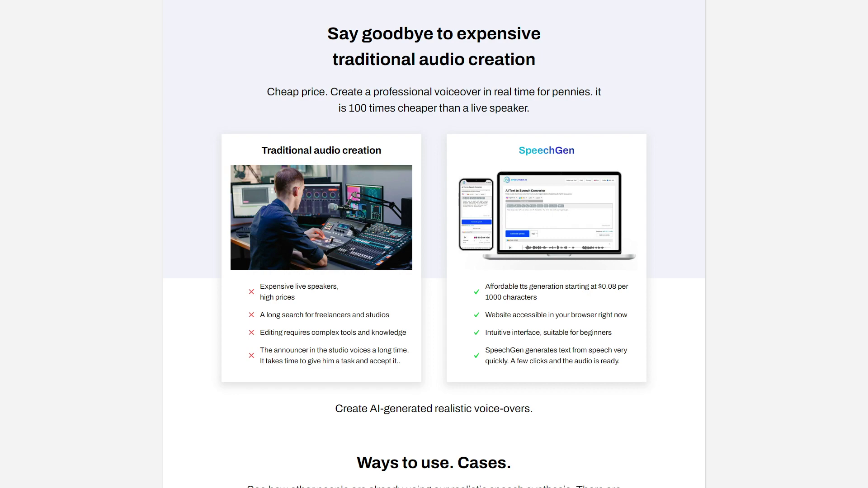
# Step: Scroll down to the FAQ and the supported languages list from Arab to Vietnamese
pyautogui.scroll(-15, 434, 244)
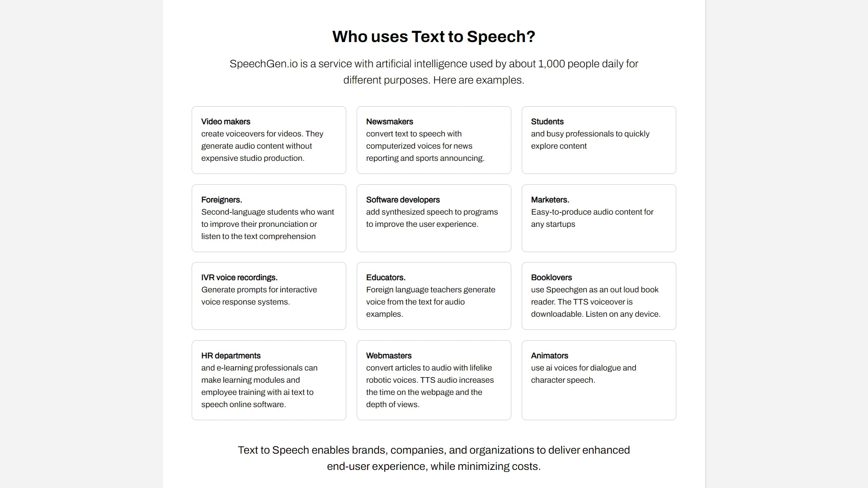
pyautogui.scroll(-8, 434, 244)
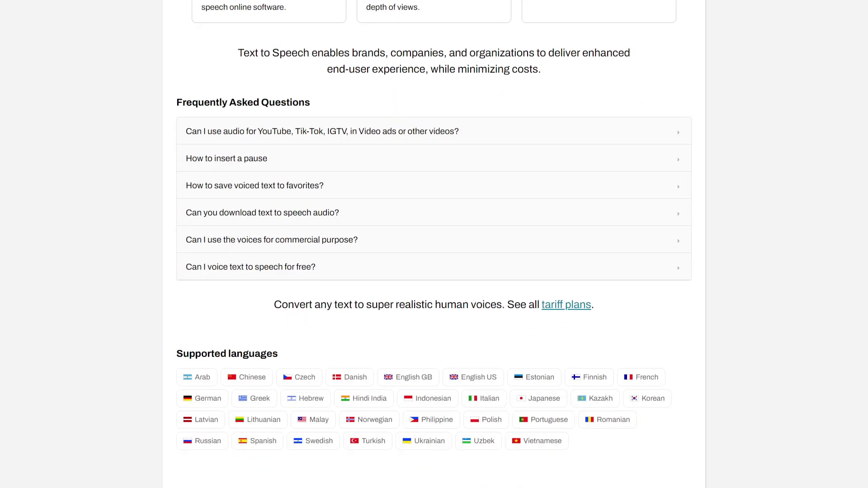